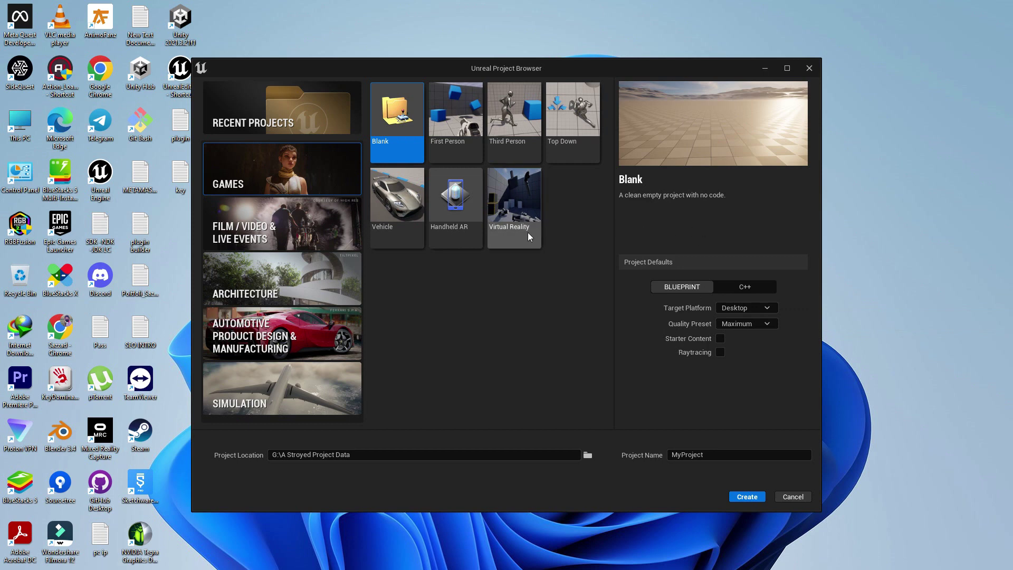
Step: Choose the Vehicle game template and name the project UnrealRacing_S1
click(397, 234)
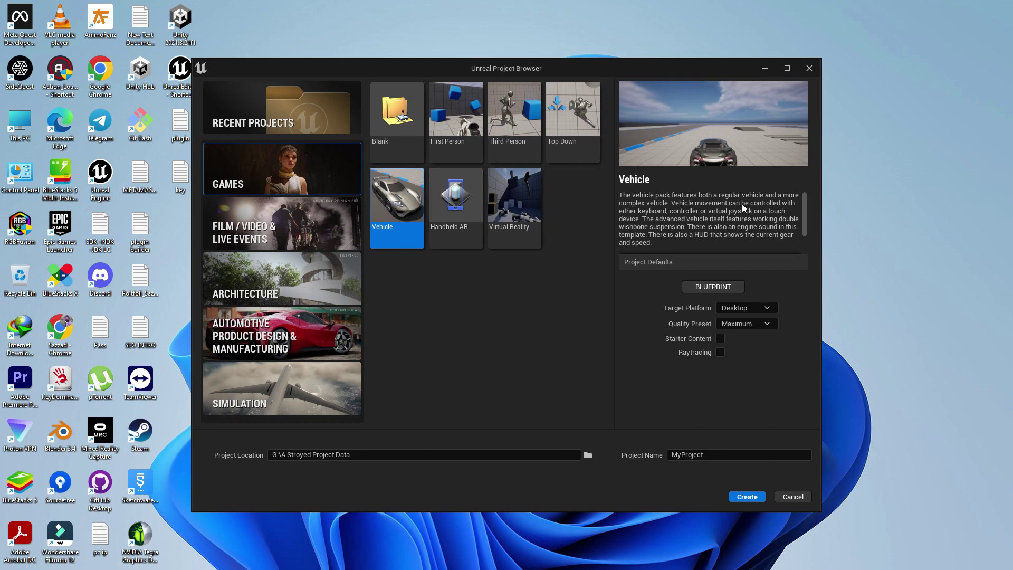
click(693, 454)
drag(715, 455, 632, 454)
text(UnrealRacing_ST)
Step: Set the target platform to Mobile with the Maximum quality preset and create the project
click(773, 311)
click(739, 334)
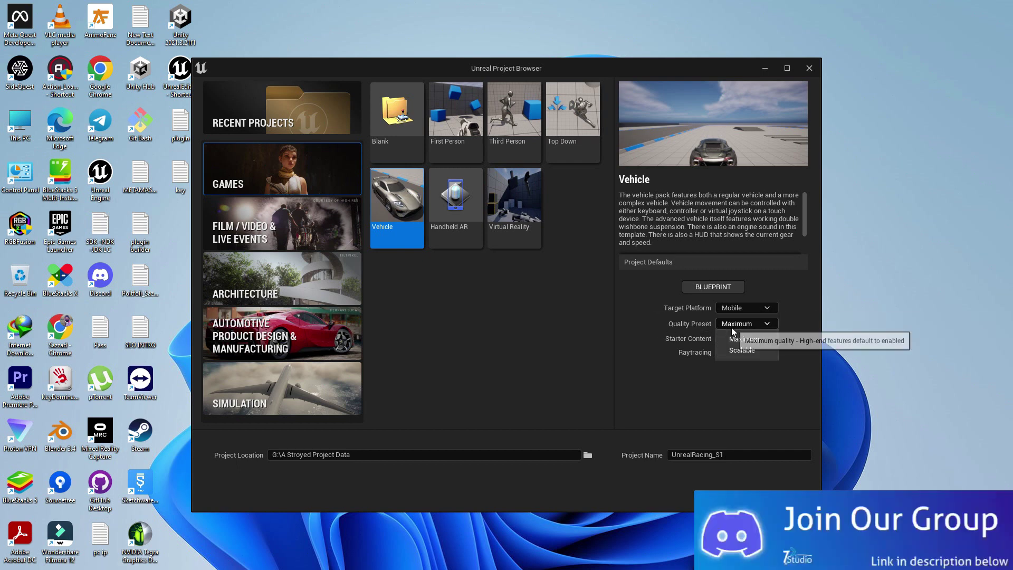
click(748, 324)
click(750, 338)
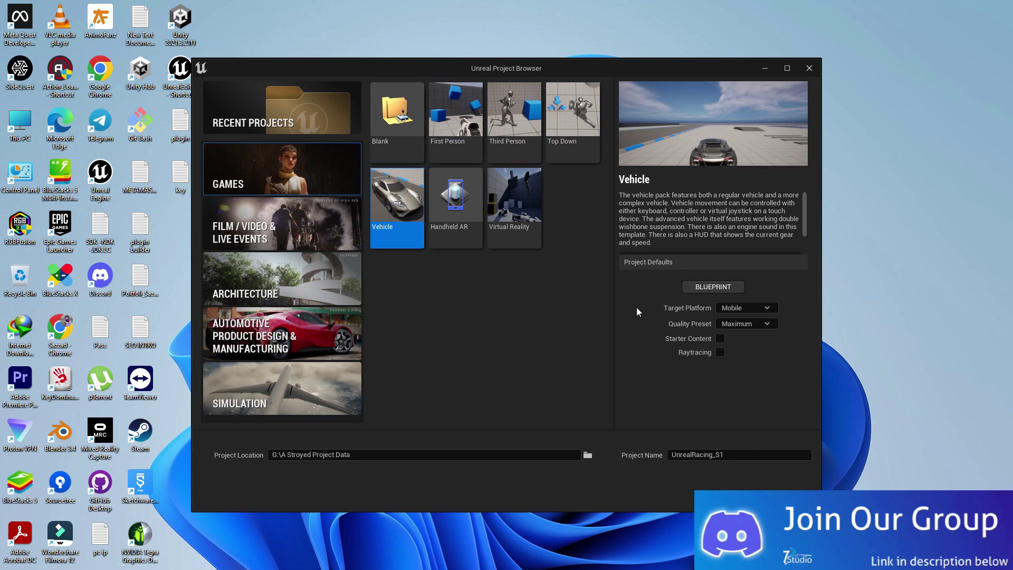
click(744, 324)
click(744, 339)
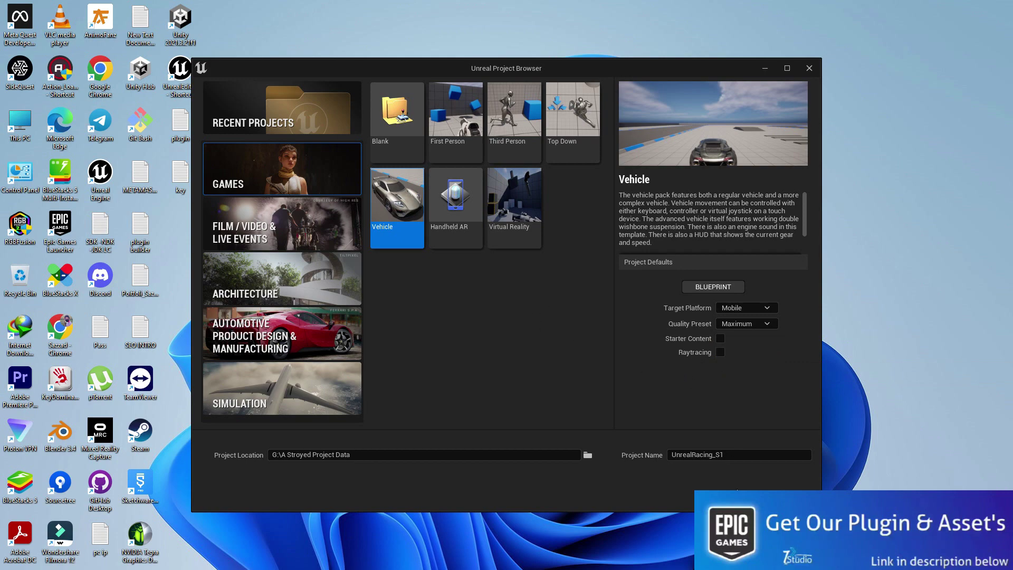
click(741, 494)
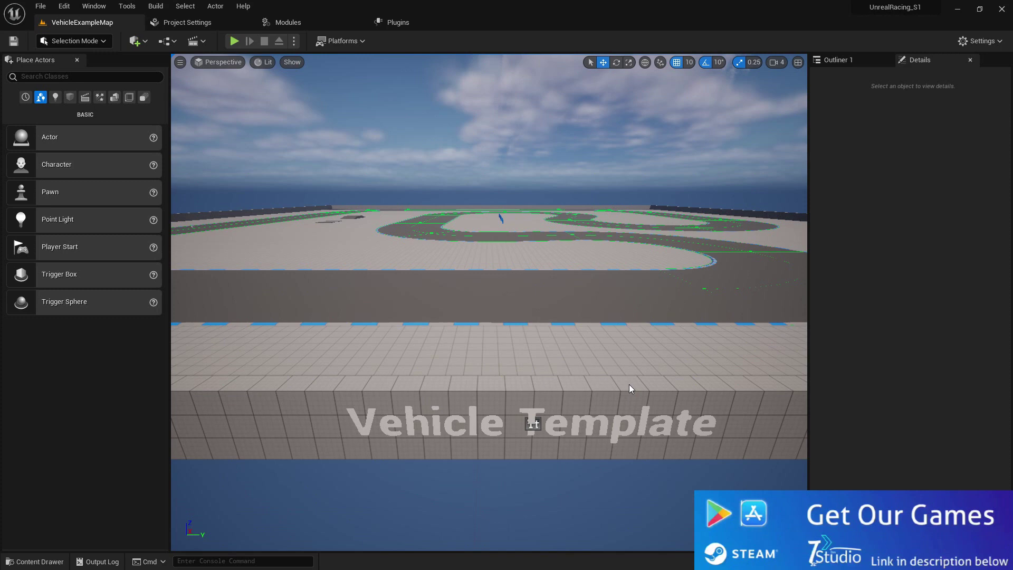
right_drag(465, 247, 396, 269)
key(d)
right_drag(533, 285, 544, 293)
Step: Create a folder named A-Blueprints in the project's Content folder
click(35, 561)
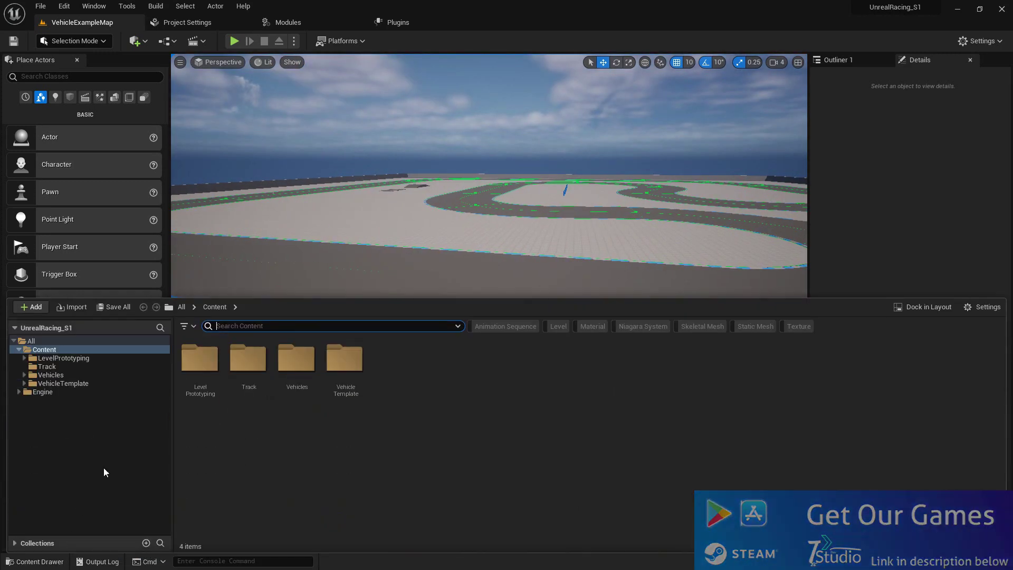
right_click(415, 355)
click(457, 249)
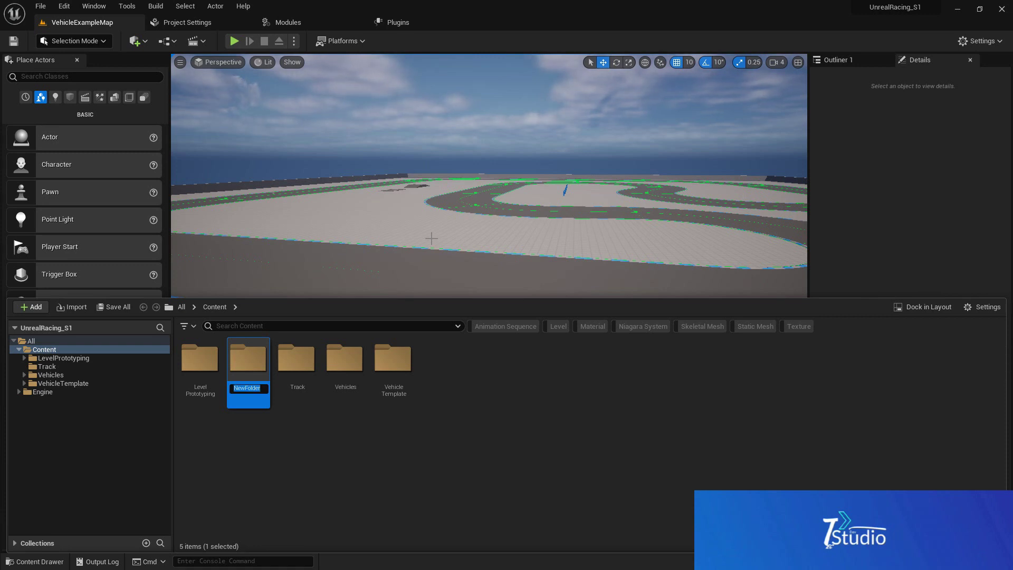
key(BackSpace)
text(A)
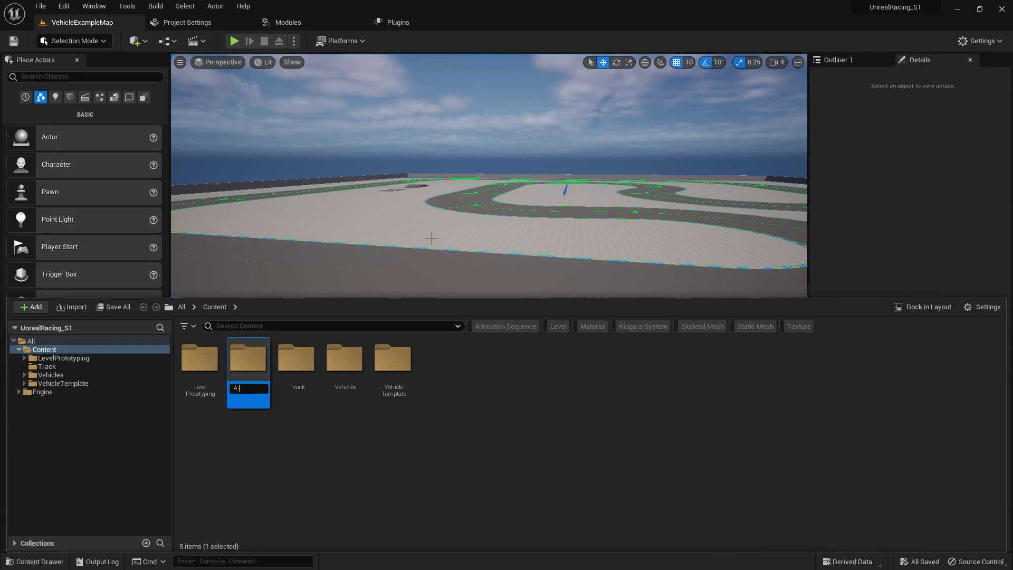
text(-Bluepri)
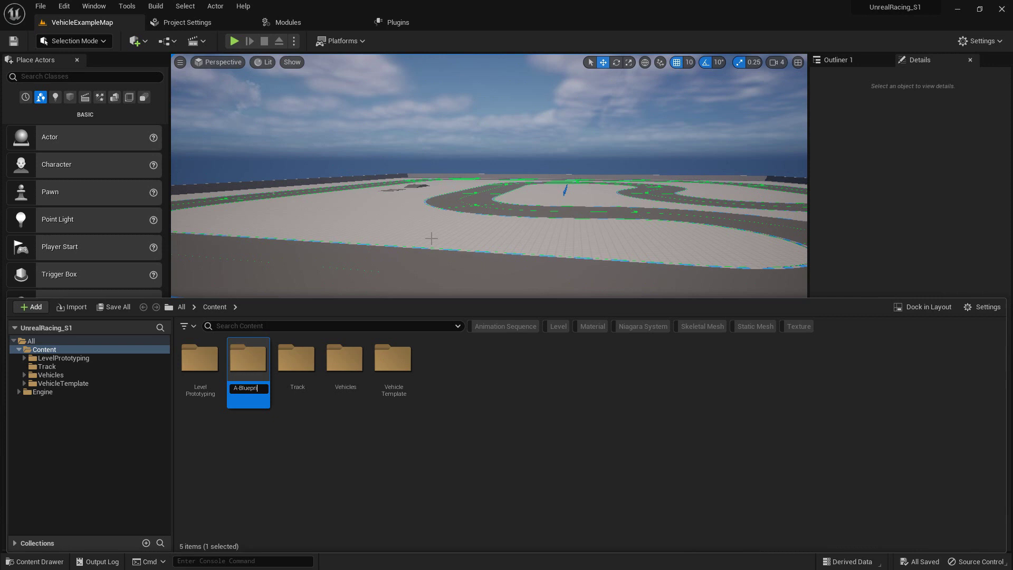
text(nts)
key(Return)
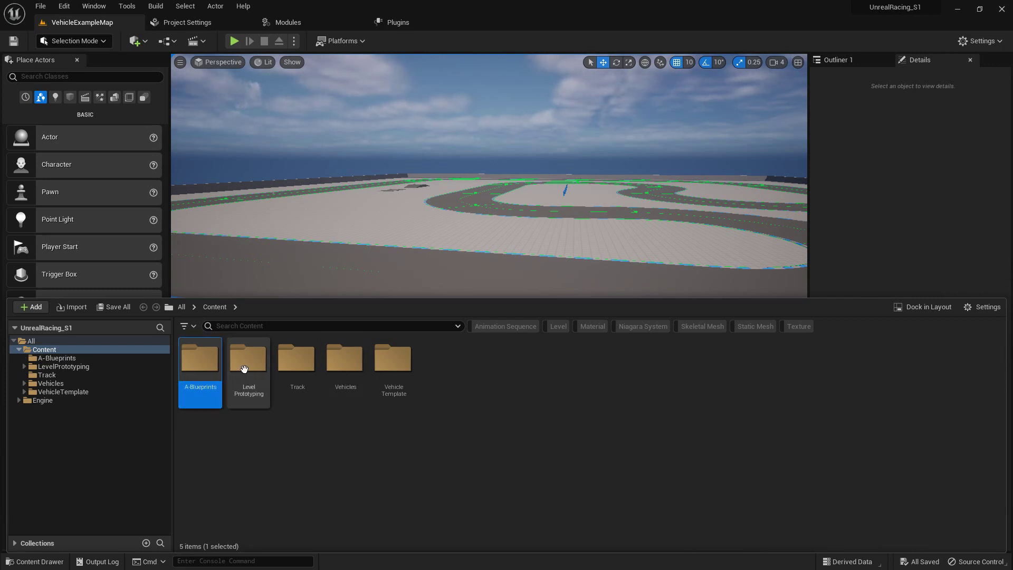
click(301, 369)
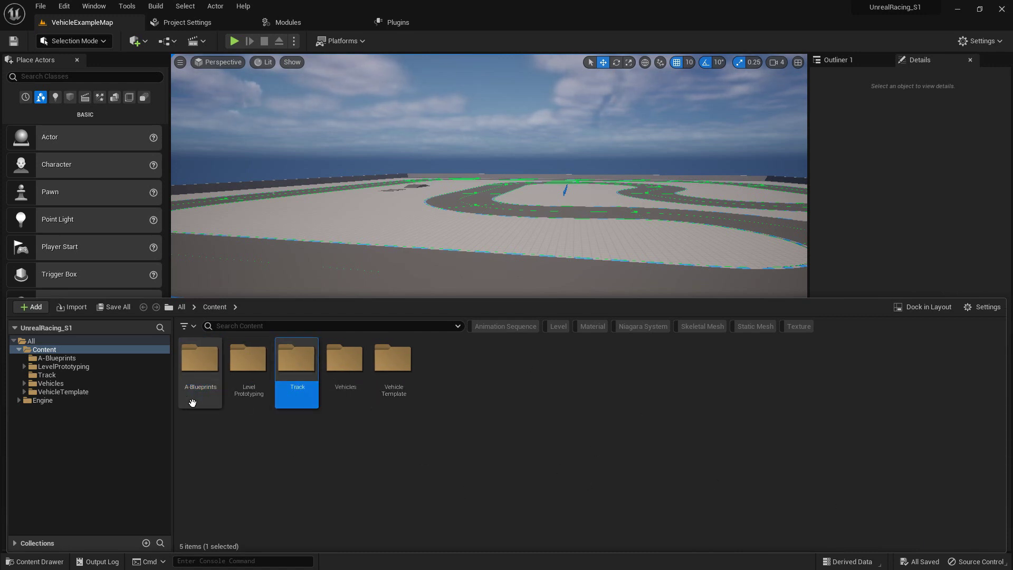
right_click(207, 374)
click(174, 375)
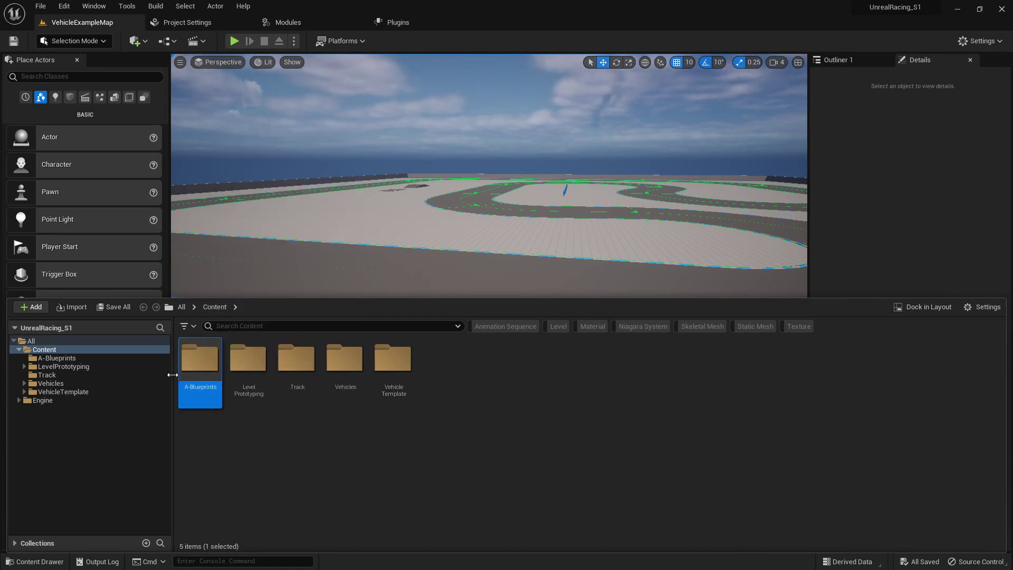
Step: Create a second folder in Content and name it A-Maps
right_click(353, 417)
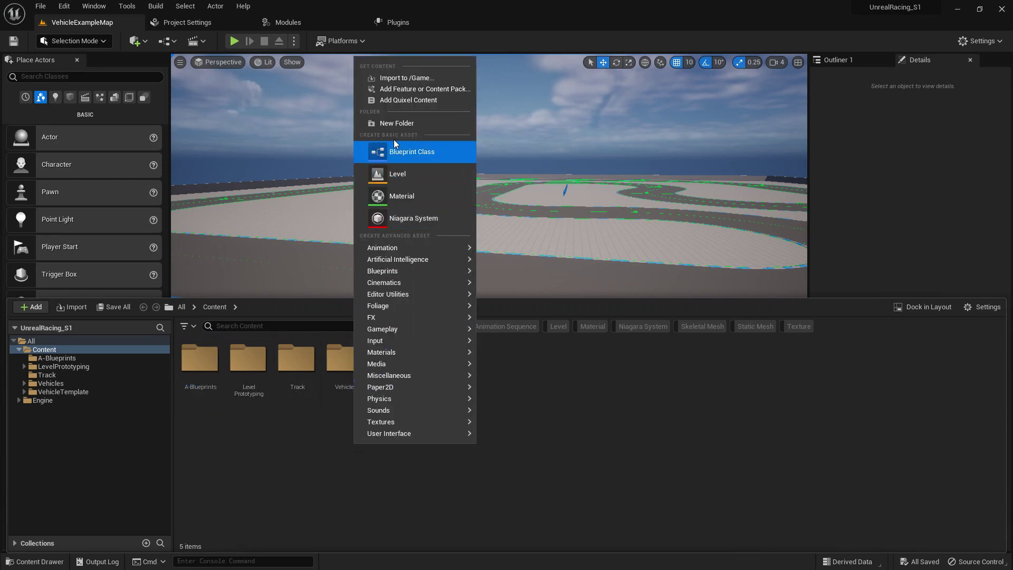
click(394, 123)
text(A)
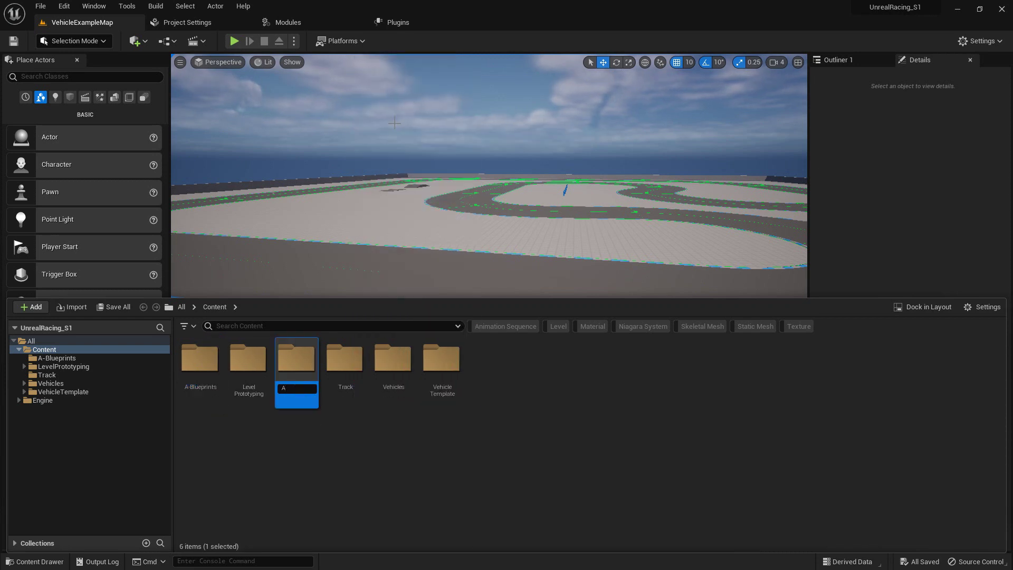
text(-ma)
key(BackSpace)
key(BackSpace)
text(mAP)
key(BackSpace)
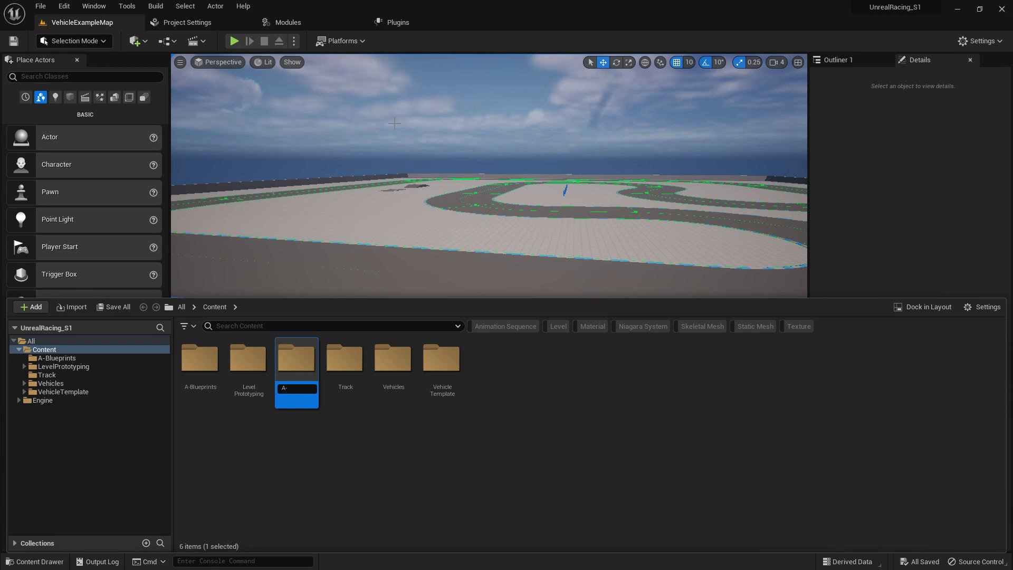
text(Maps)
key(Return)
Step: Create a third folder in Content and name it A-Assets
right_click(441, 463)
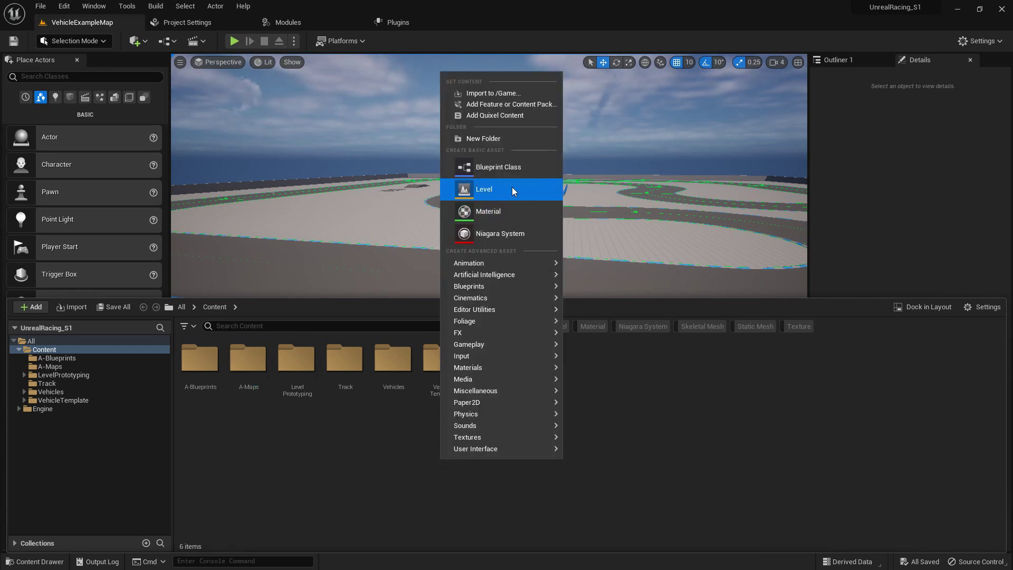
click(514, 142)
key(BackSpace)
text(A)
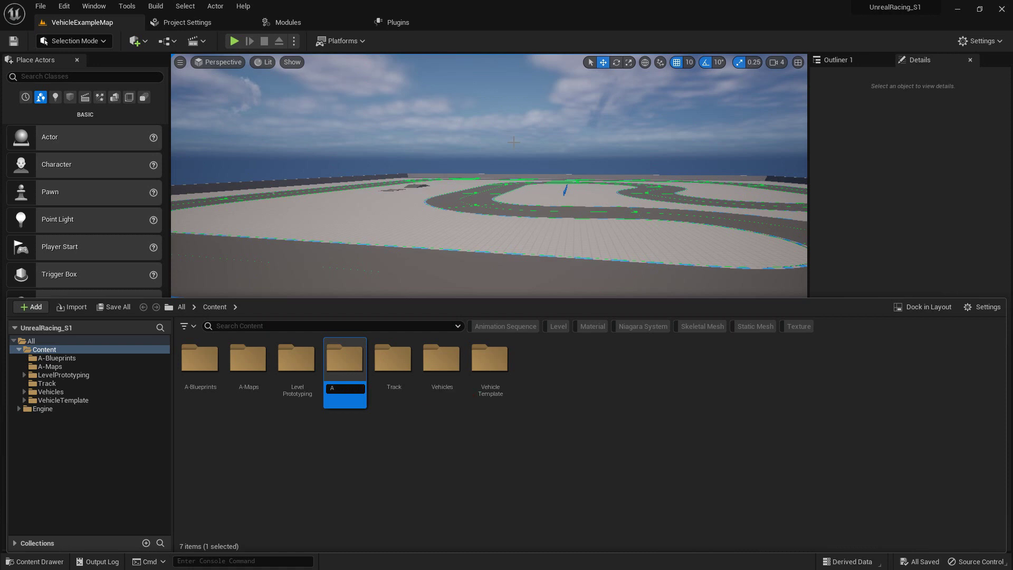
text(-Aa)
text(ssets)
key(Return)
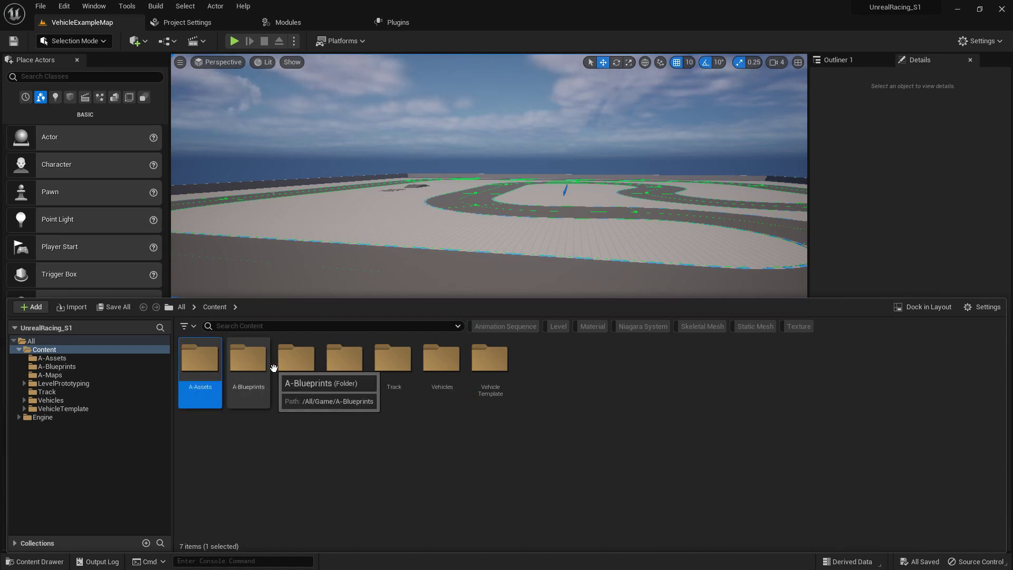
Step: Set the A-Assets folder's colour to a fully saturated purple
right_click(196, 356)
click(252, 189)
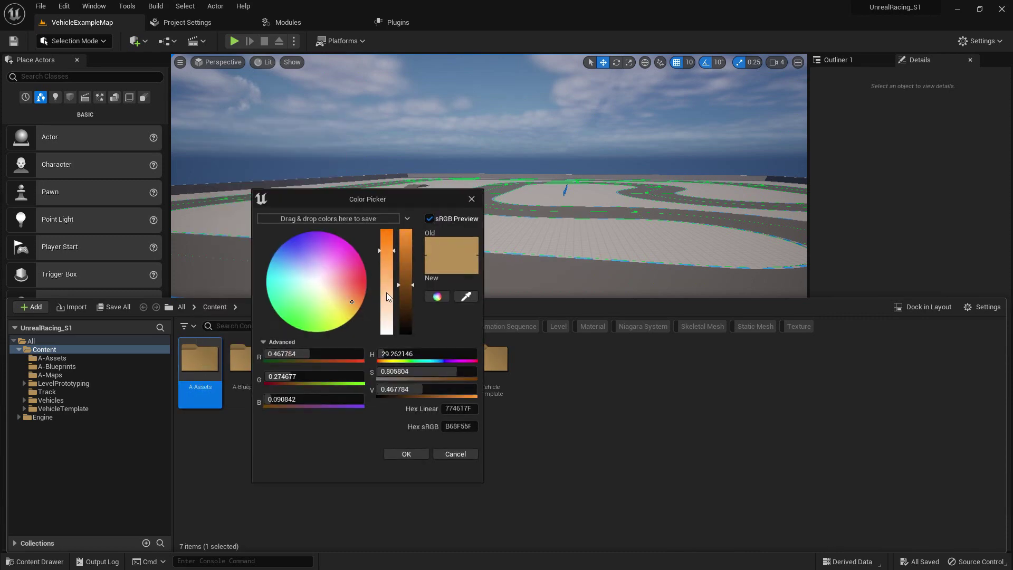
drag(357, 287, 345, 36)
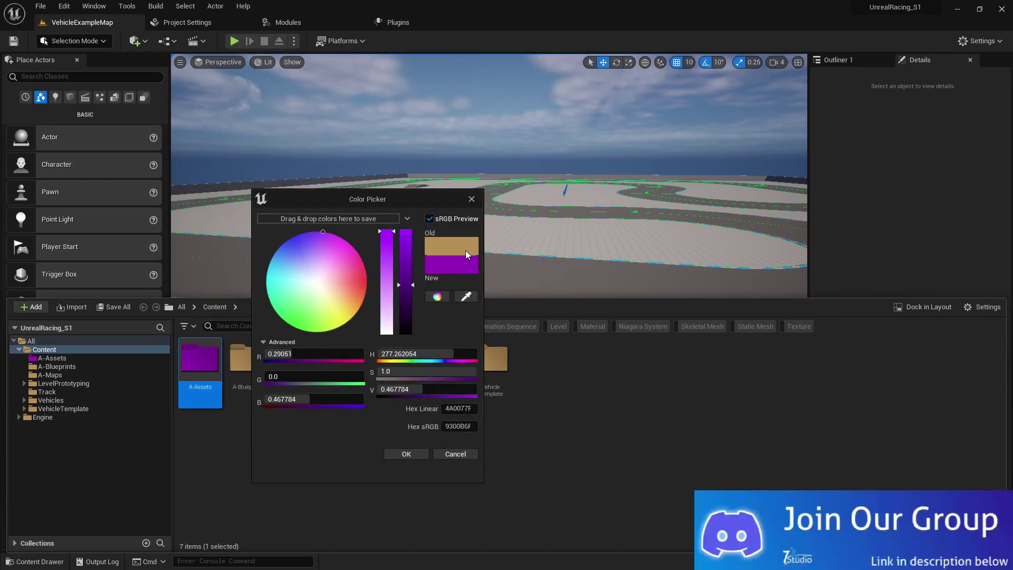
click(404, 455)
Step: Give the A-Blueprints folder a new, fully saturated green colour
click(35, 561)
right_click(252, 366)
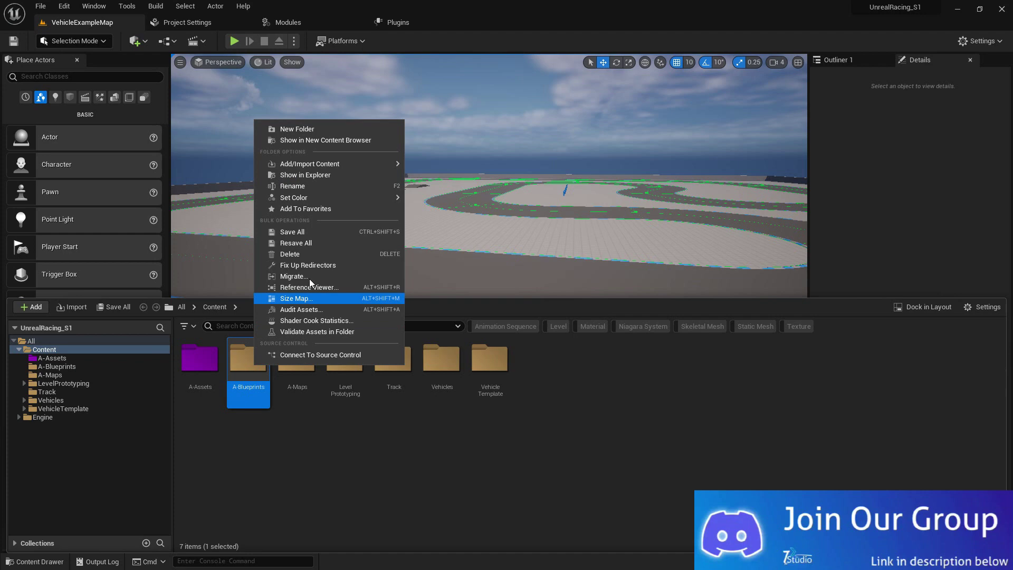
mouse_move(353, 195)
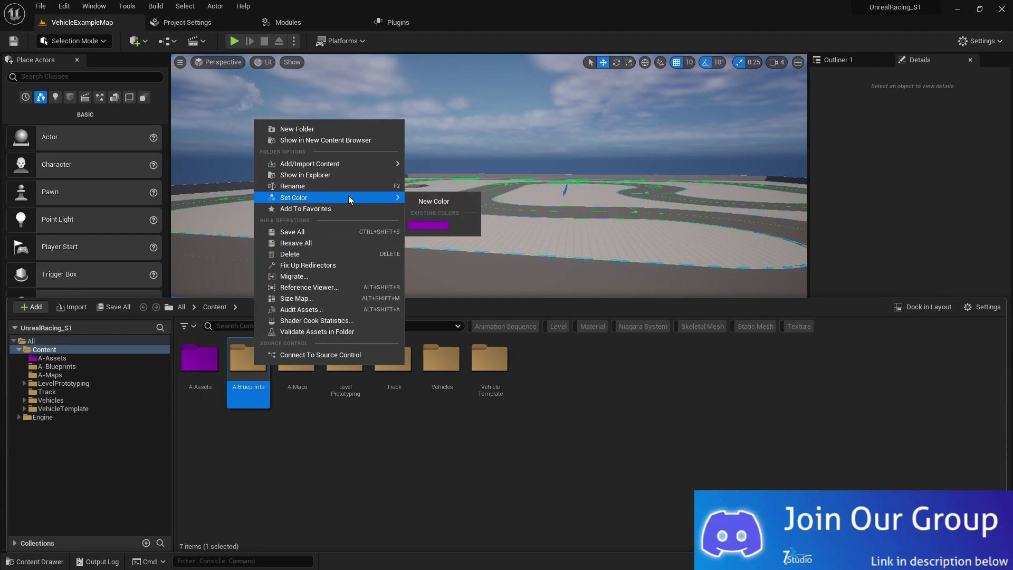
click(434, 201)
click(524, 345)
click(633, 470)
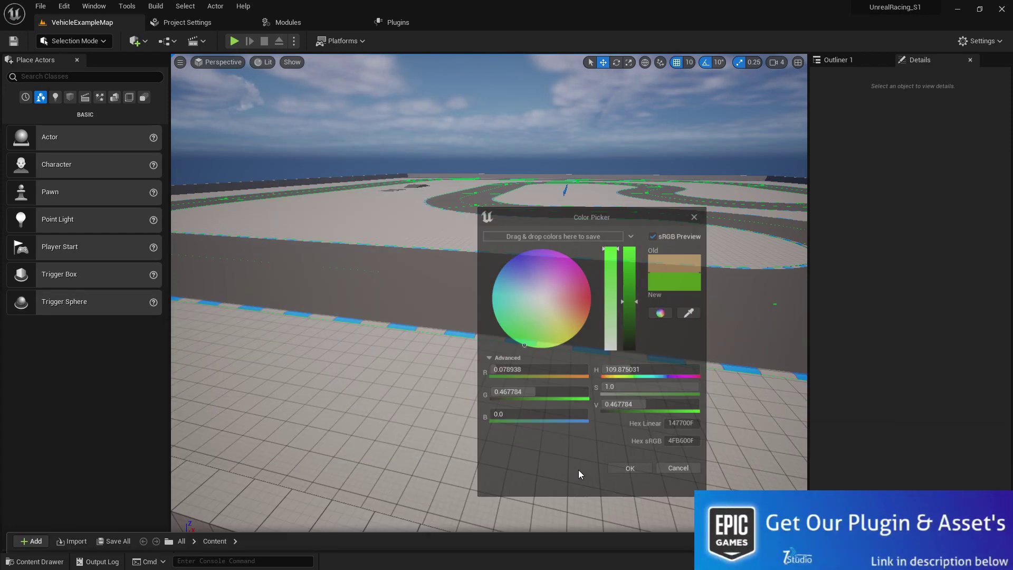
Step: Give the A-Maps folder a new, fully saturated red colour
click(35, 561)
right_click(299, 363)
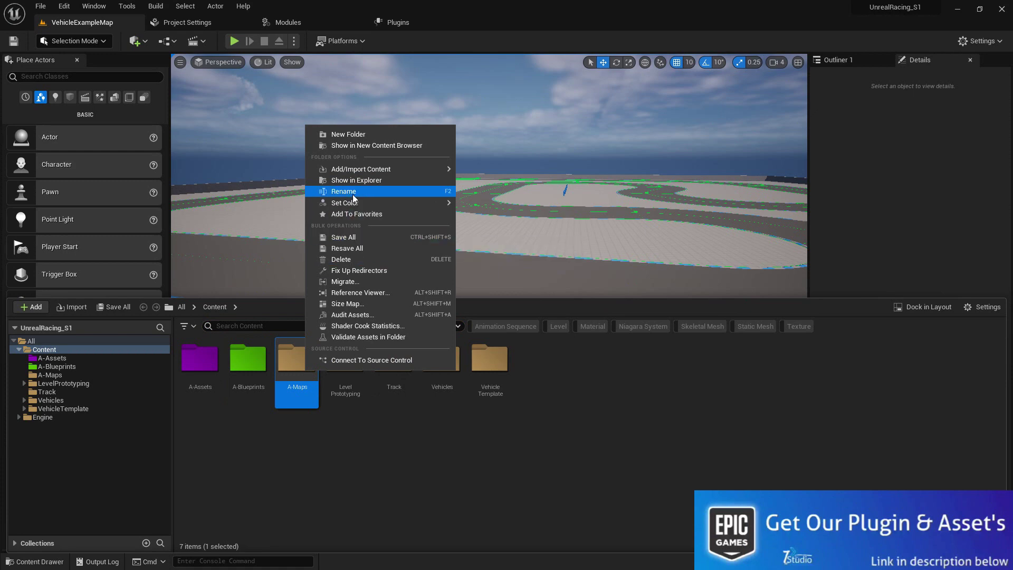
mouse_move(352, 202)
click(479, 209)
click(585, 305)
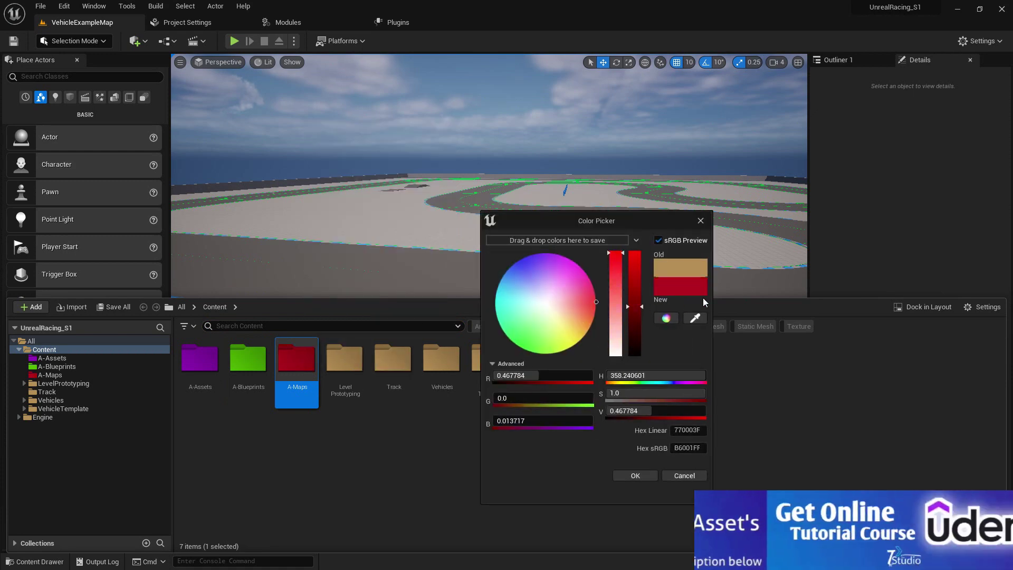
click(636, 475)
Step: Create a level named Map1 in the A-Maps folder and open it, saving the new asset
click(34, 562)
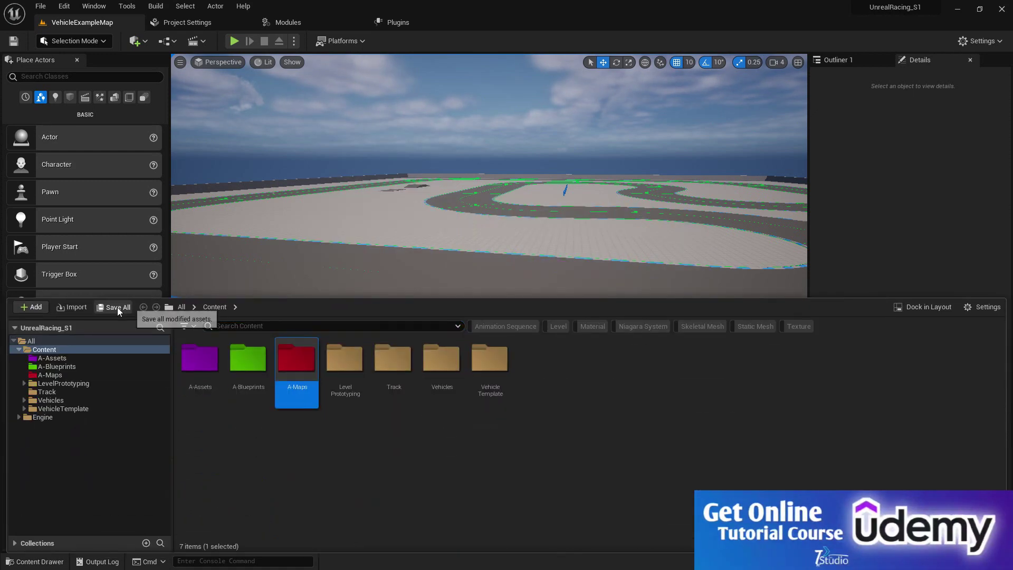
double_click(298, 370)
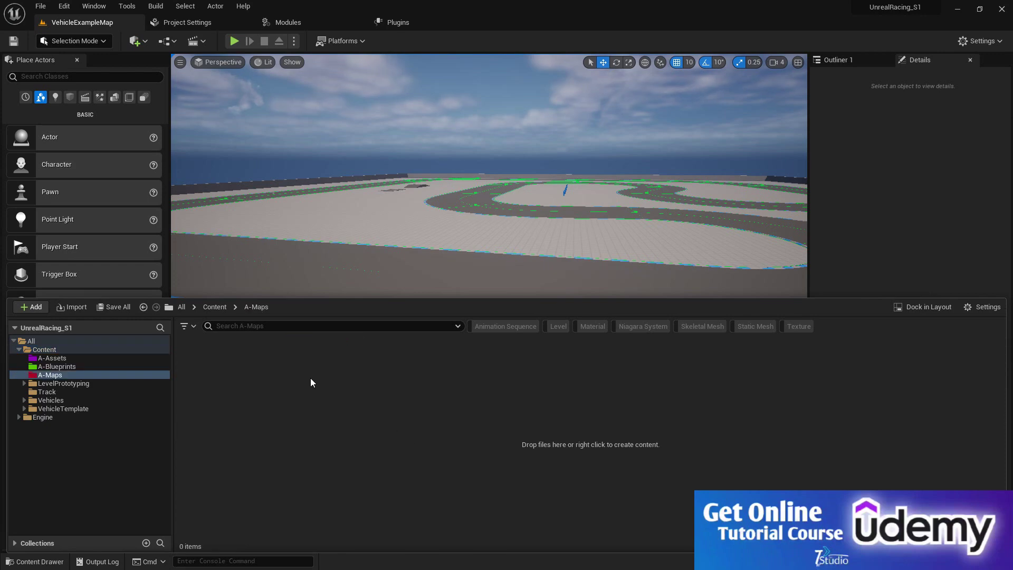
right_click(310, 380)
click(320, 302)
key(BackSpace)
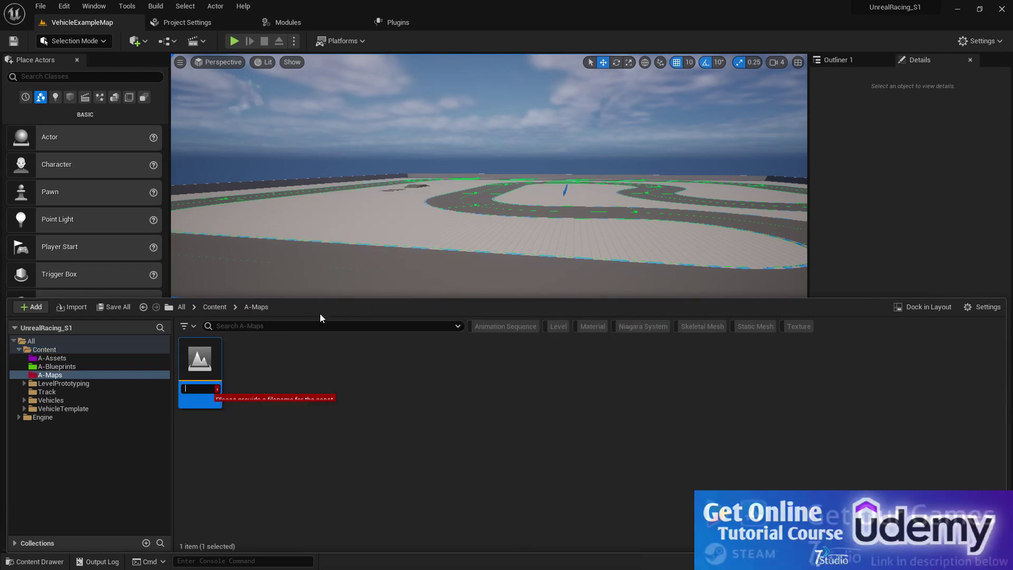
text(Map)
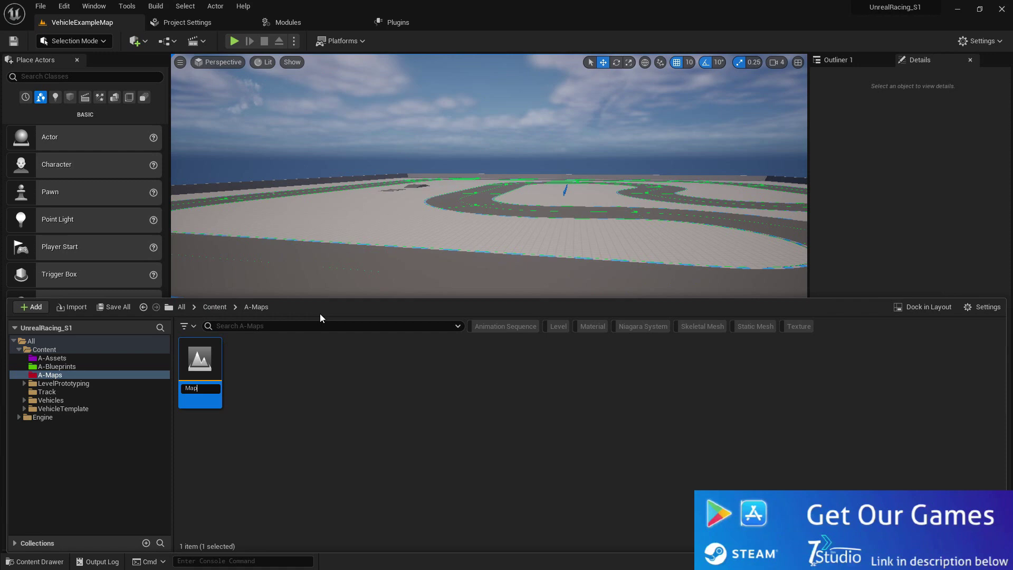
text(1)
key(Return)
double_click(198, 360)
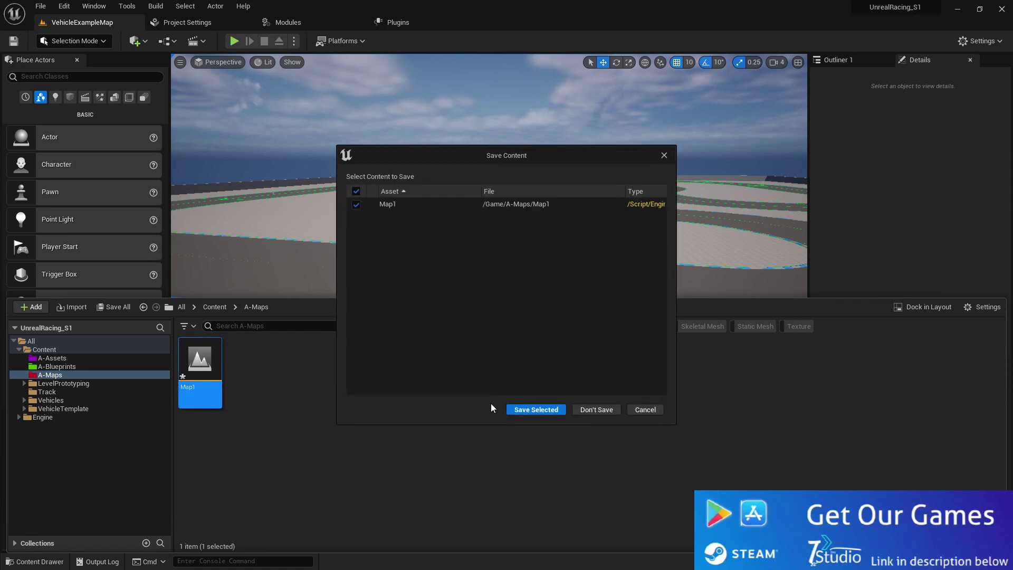
click(534, 409)
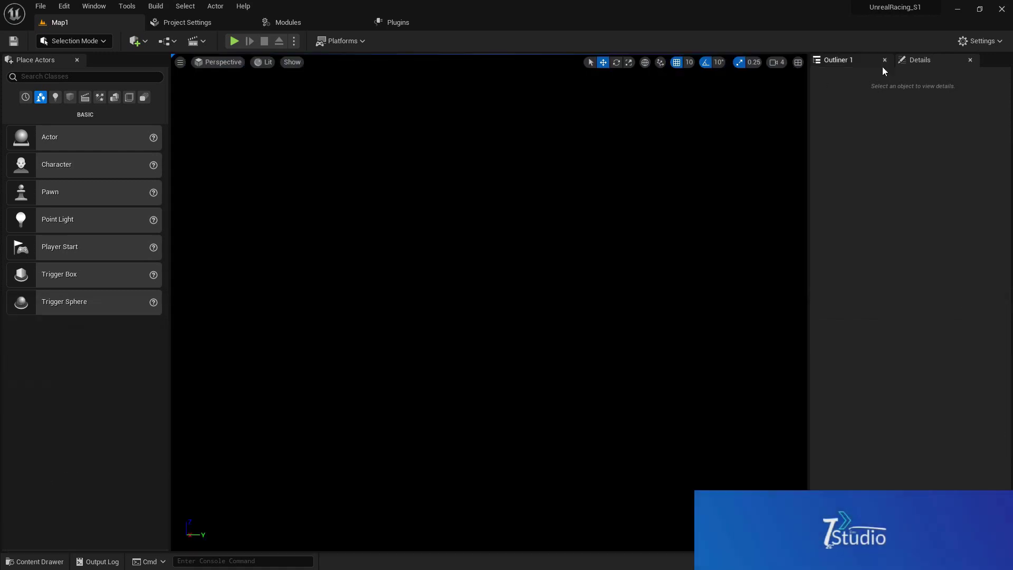
Step: Switch to Landscape Mode and create a landscape in the empty Map1 level
click(108, 42)
click(95, 68)
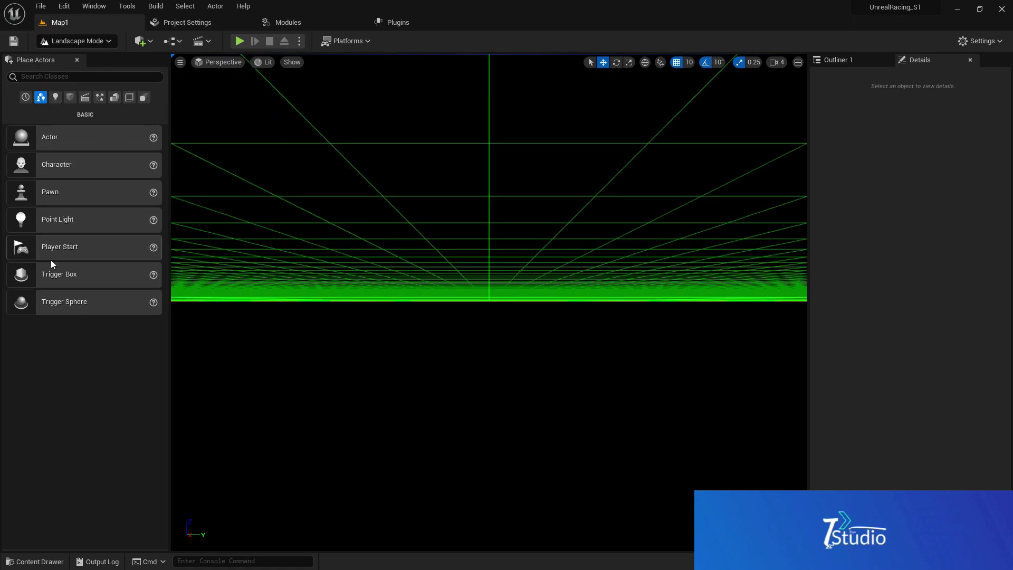
right_drag(454, 253, 454, 358)
key(s)
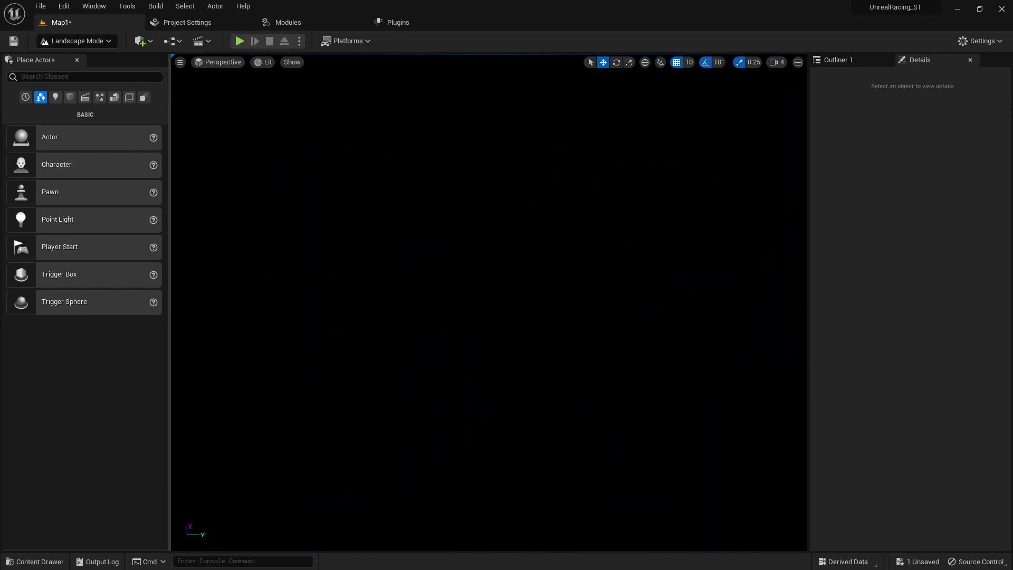
Step: Return to Selection Mode and place a Directional Light above the landscape
click(81, 41)
click(75, 60)
click(55, 97)
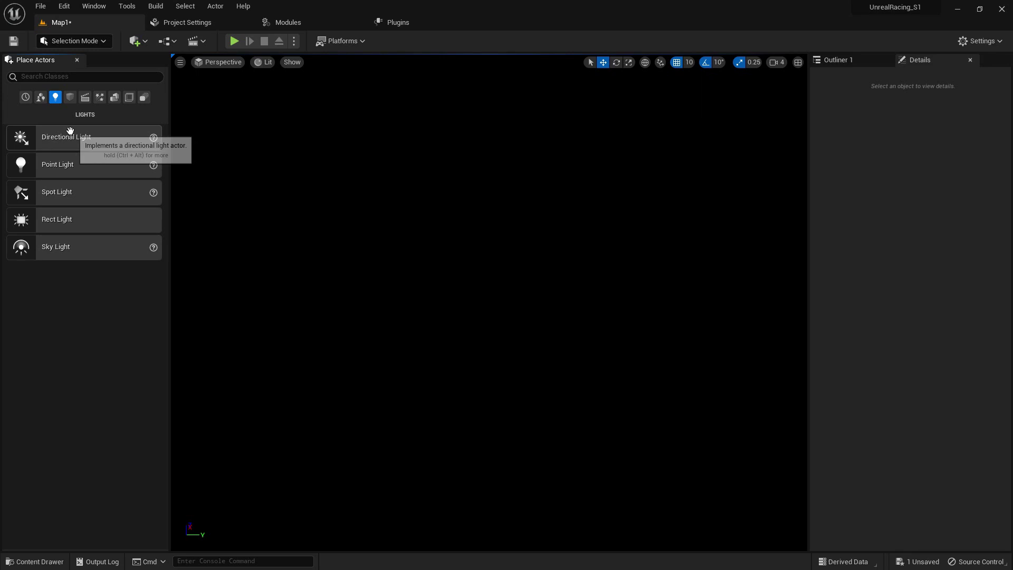
drag(63, 137, 460, 238)
key(w)
right_drag(460, 238, 460, 164)
Step: Place a Sky Light beside the directional light, at about X 650, Y 110, Z 100
drag(74, 246, 533, 320)
right_drag(533, 320, 523, 295)
key(w)
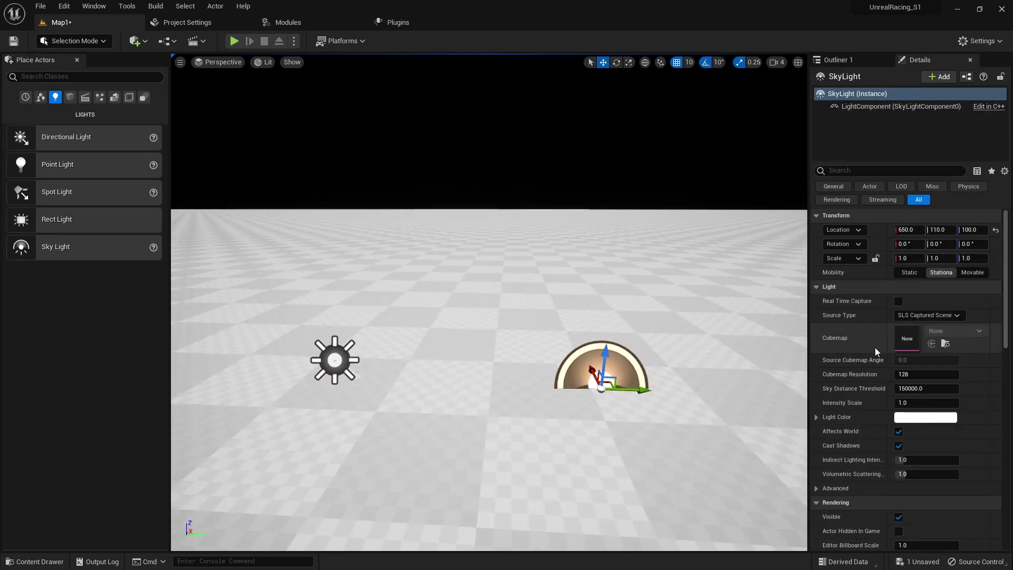
Step: Make both the sky light and the directional light movable, and set the directional light's intensity to 3 lux
click(972, 273)
click(330, 361)
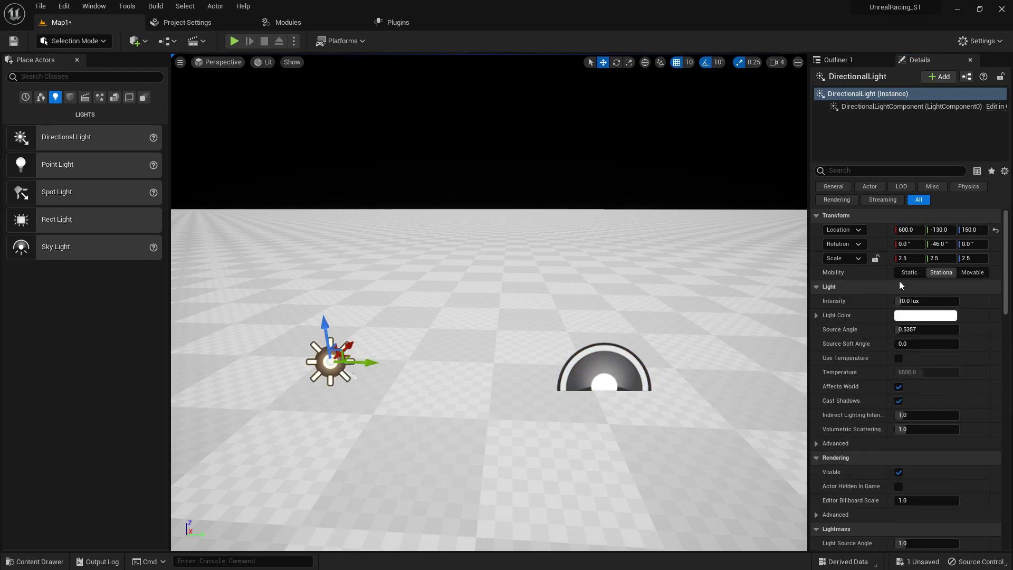
click(972, 273)
click(916, 301)
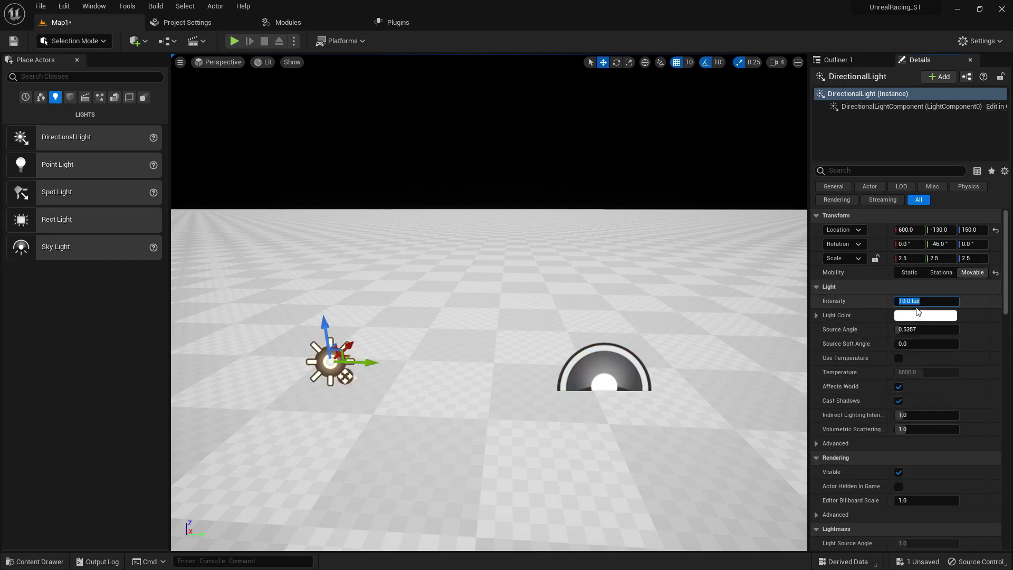
text(3)
key(Return)
Step: Set the sky light's source type to SLS Specified Cubemap and enable Real Time Capture
click(579, 368)
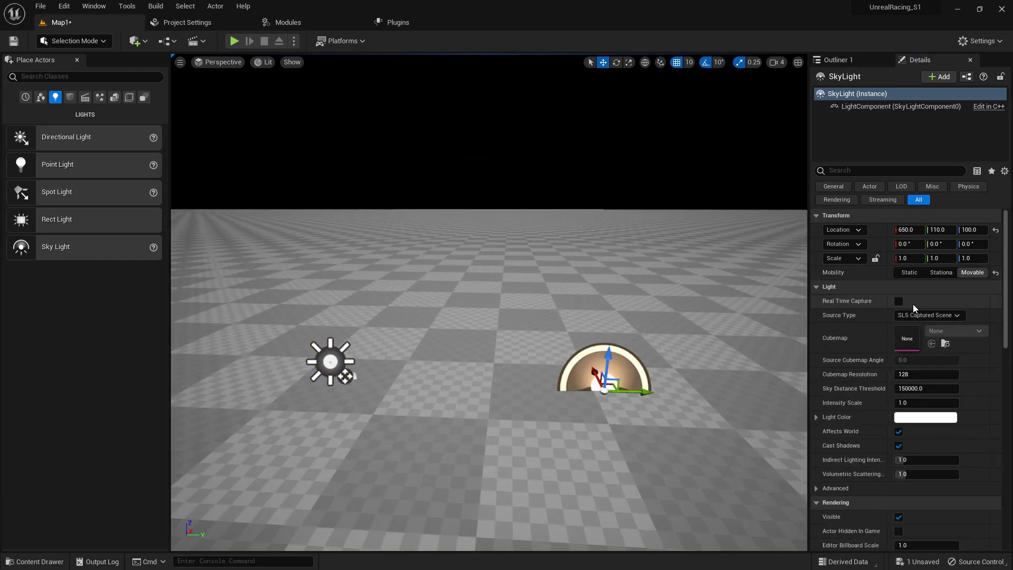
click(899, 301)
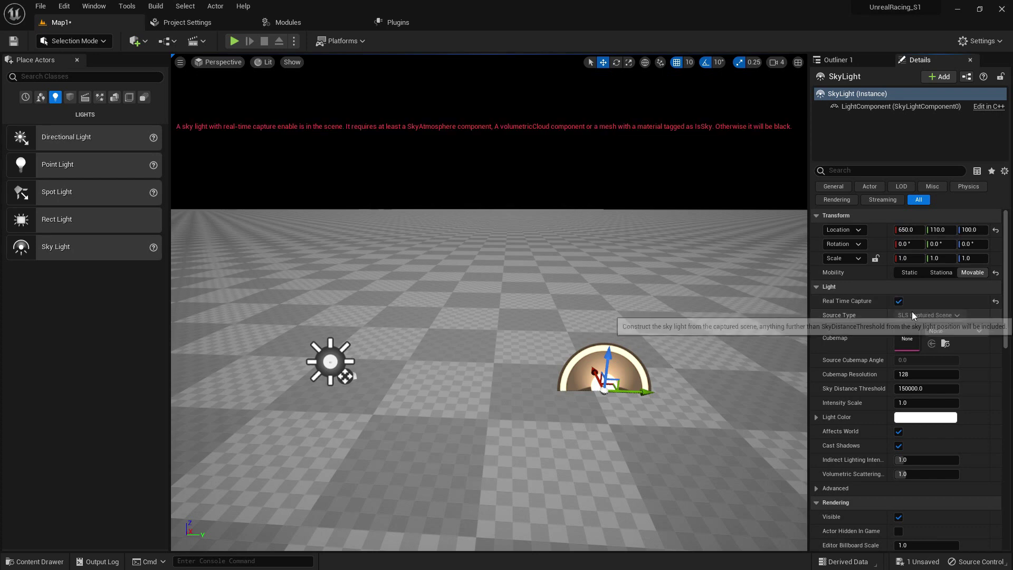
click(898, 300)
click(929, 314)
click(930, 335)
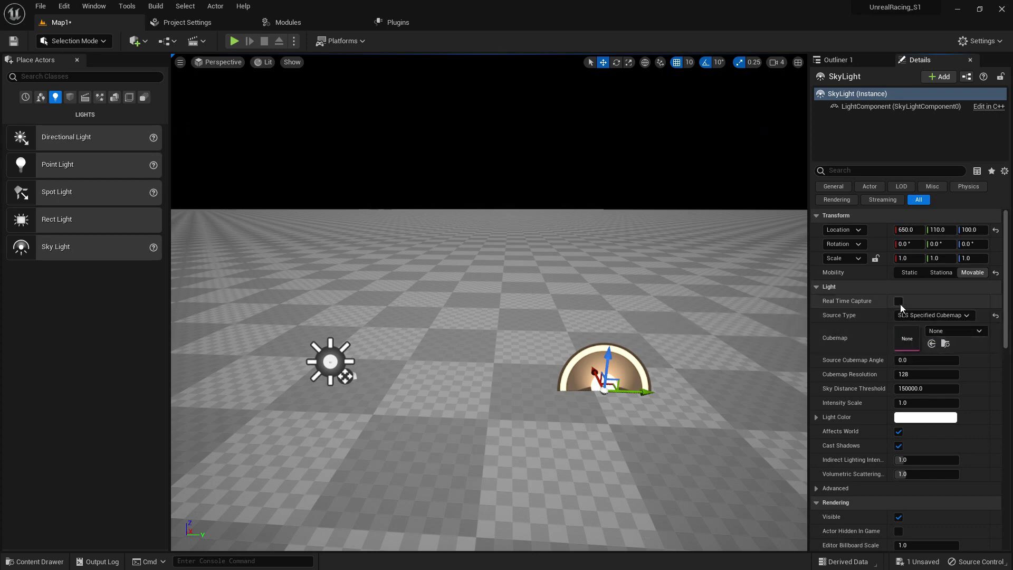
click(898, 300)
click(952, 331)
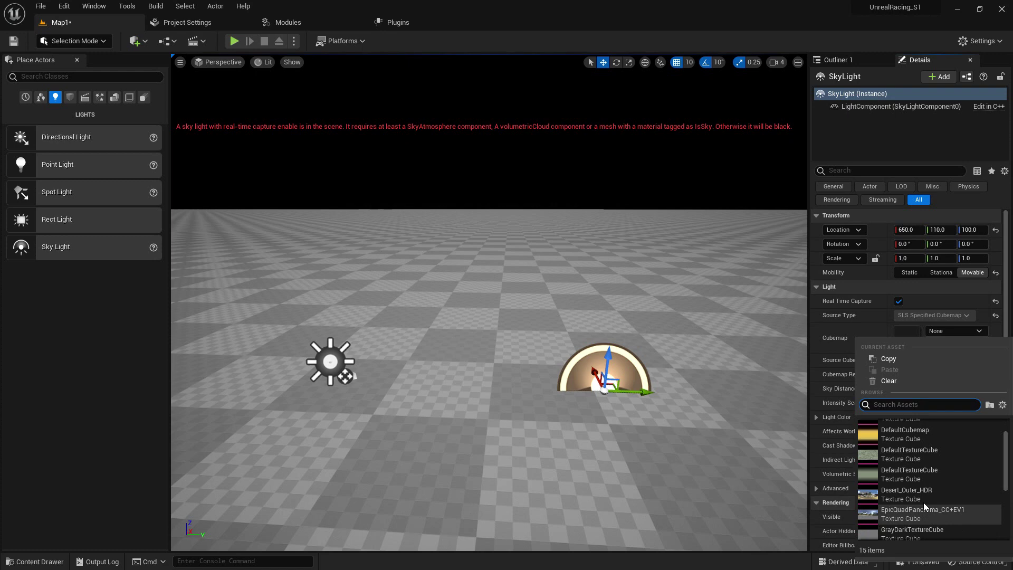
click(929, 524)
Step: Place a Sky Atmosphere on the landscape near the lights, at about X 790, Y -90, Z 100, and save the level
click(35, 562)
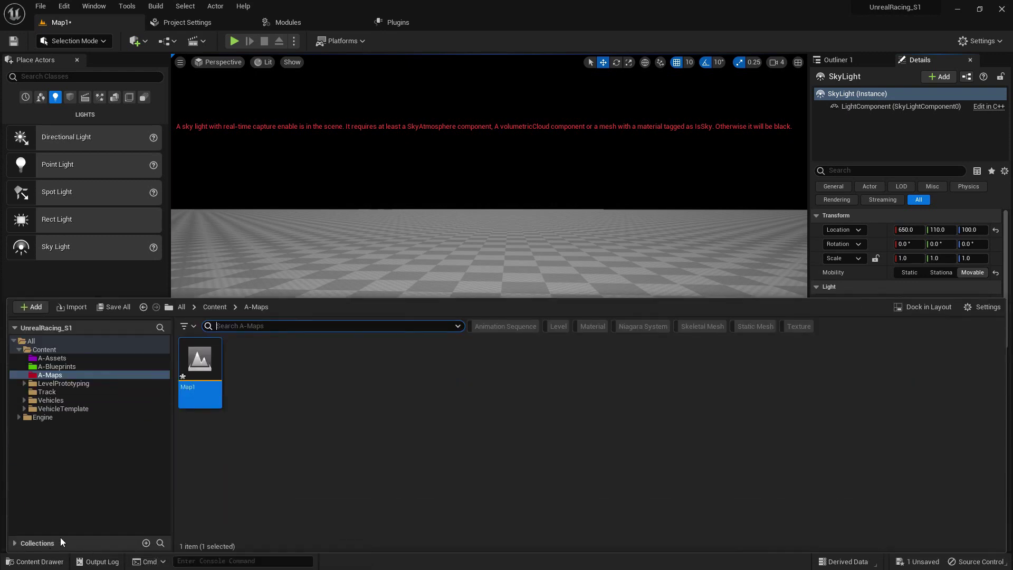
click(489, 253)
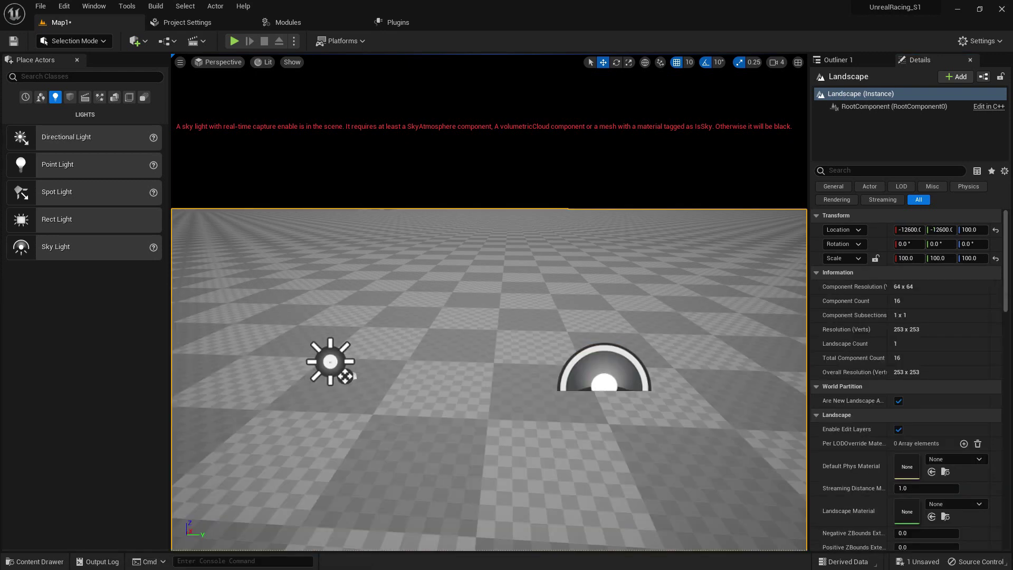
click(100, 97)
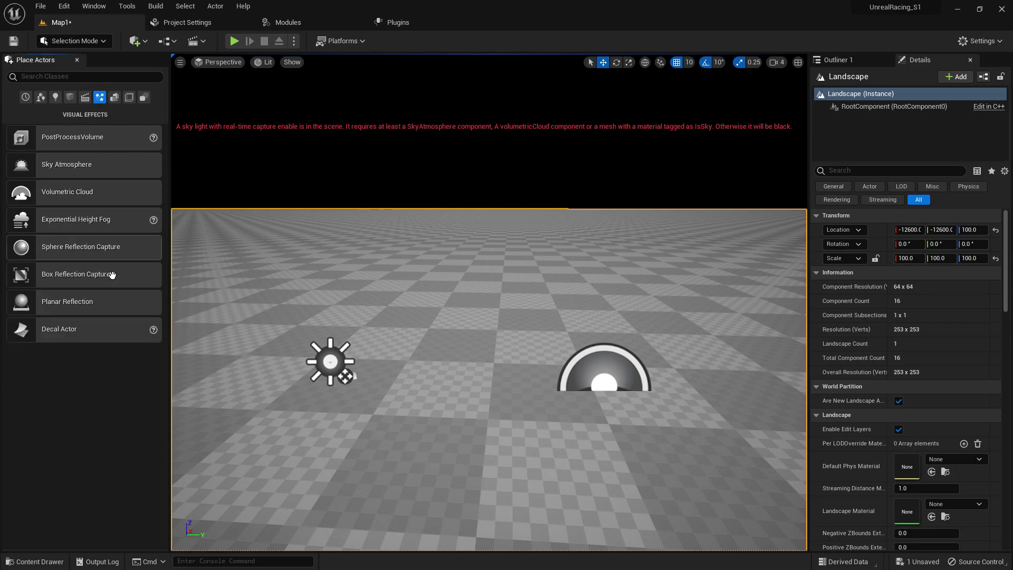
drag(73, 165, 411, 317)
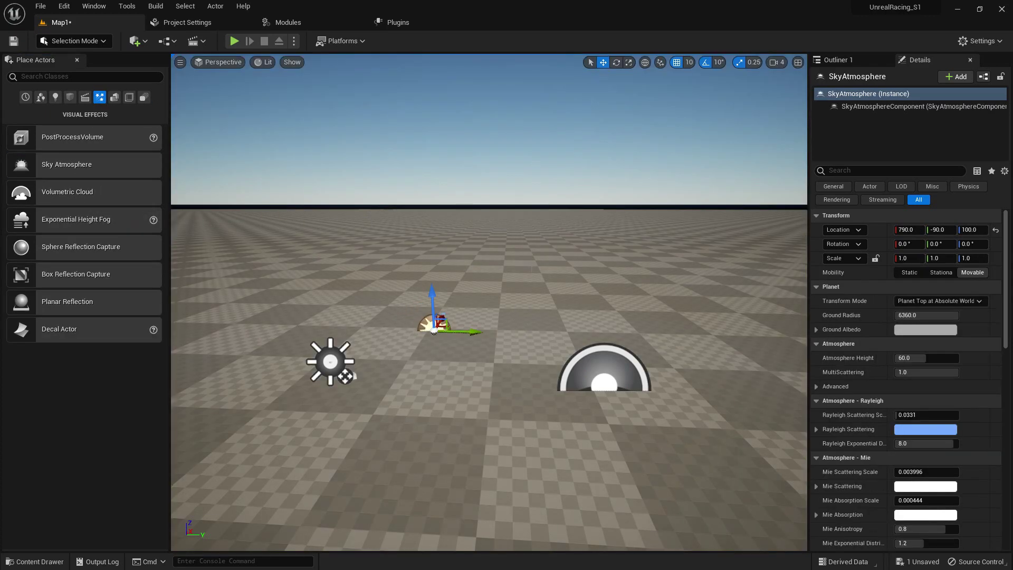
right_drag(529, 153, 432, 175)
click(529, 154)
click(13, 41)
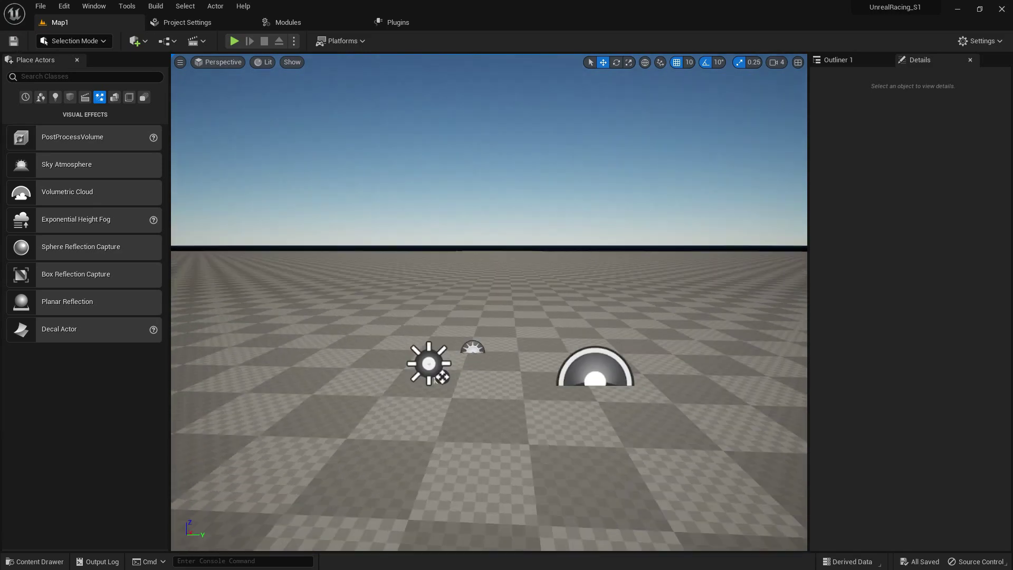
right_drag(238, 161, 238, 161)
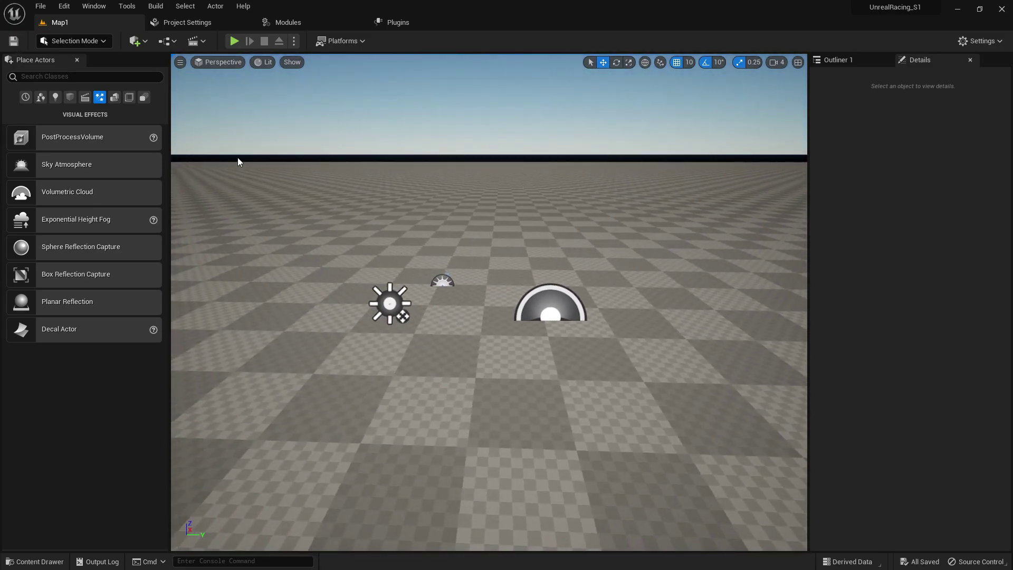
click(34, 562)
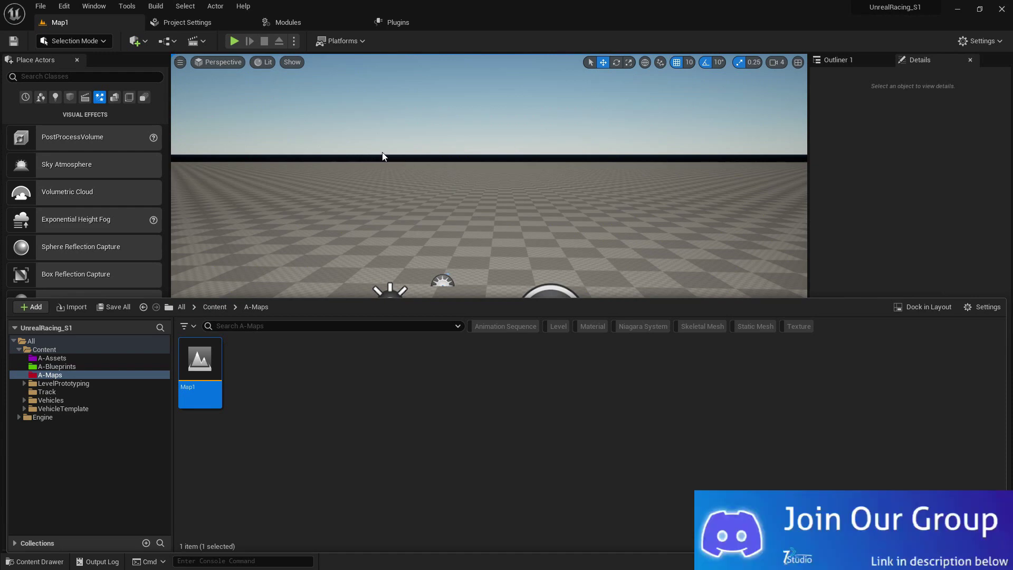
click(177, 23)
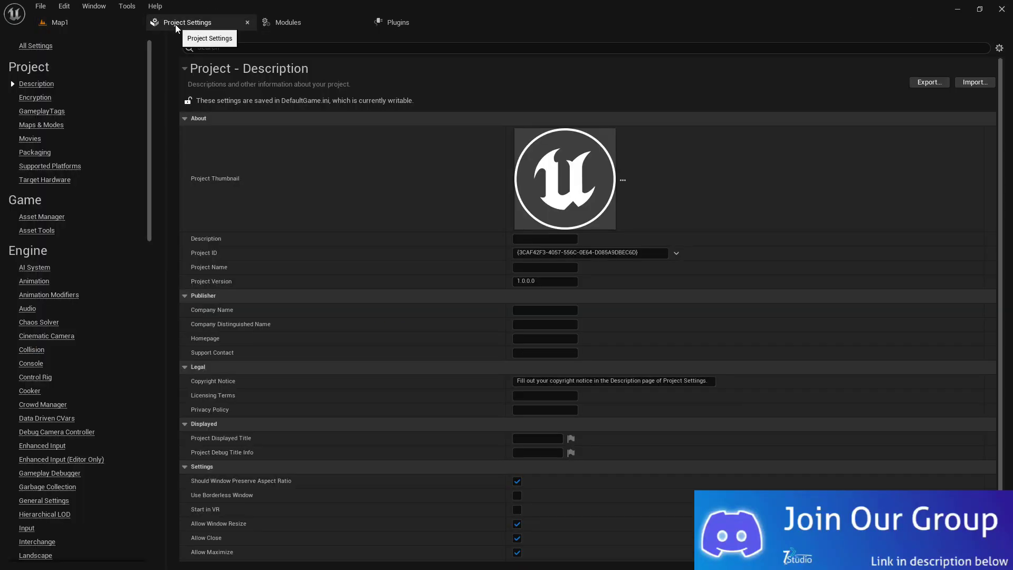
click(95, 22)
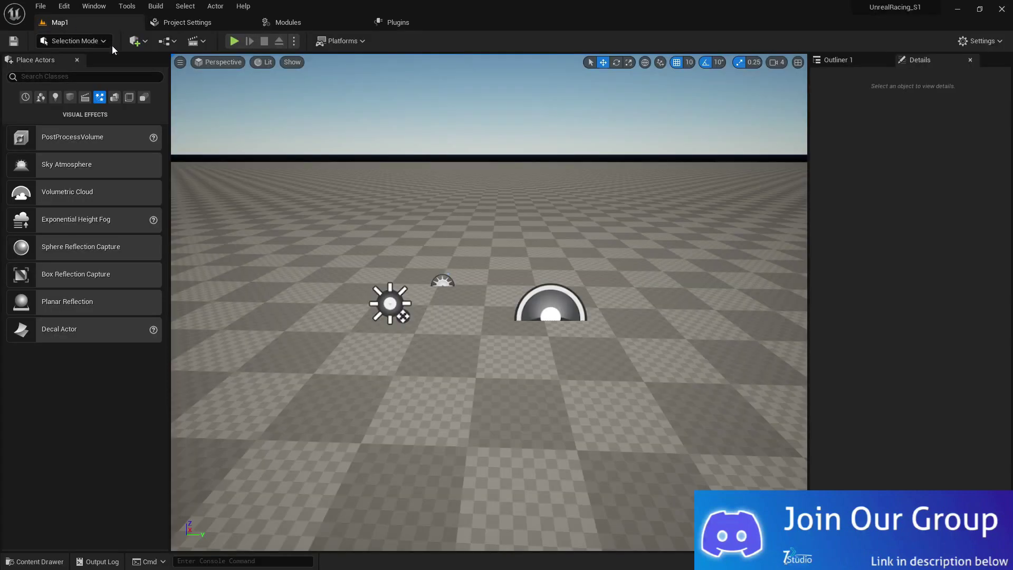
Step: Place a Player Start on the landscape in front of the lights, at about X 380, Y -10, Z 192
click(55, 98)
click(40, 97)
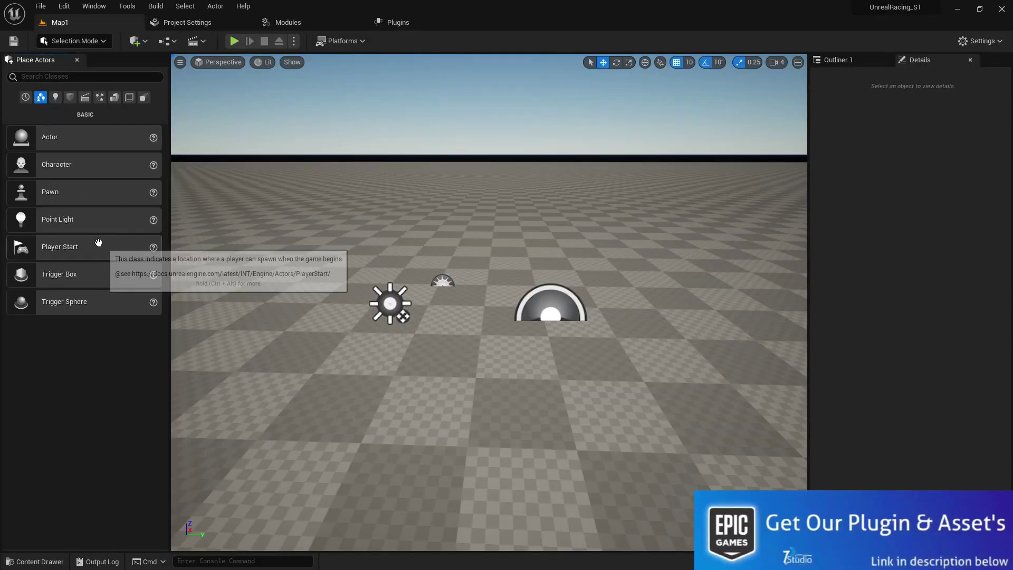
drag(71, 240, 456, 459)
key(d)
right_drag(456, 459, 264, 438)
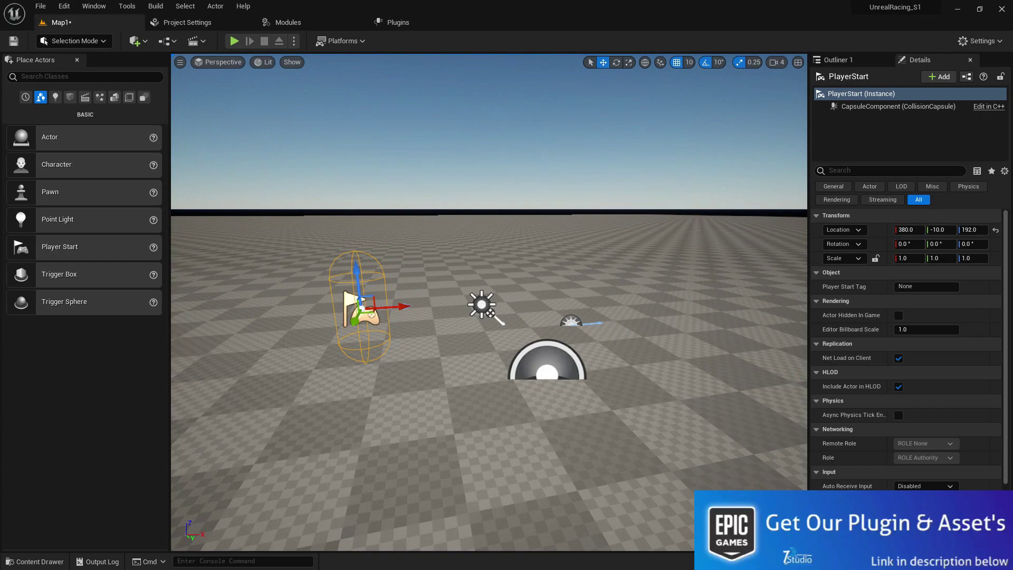
right_drag(467, 417, 467, 406)
Step: Set both the Editor Startup Map and the Game Default Map to Map1 in the project's Maps & Modes settings
click(184, 23)
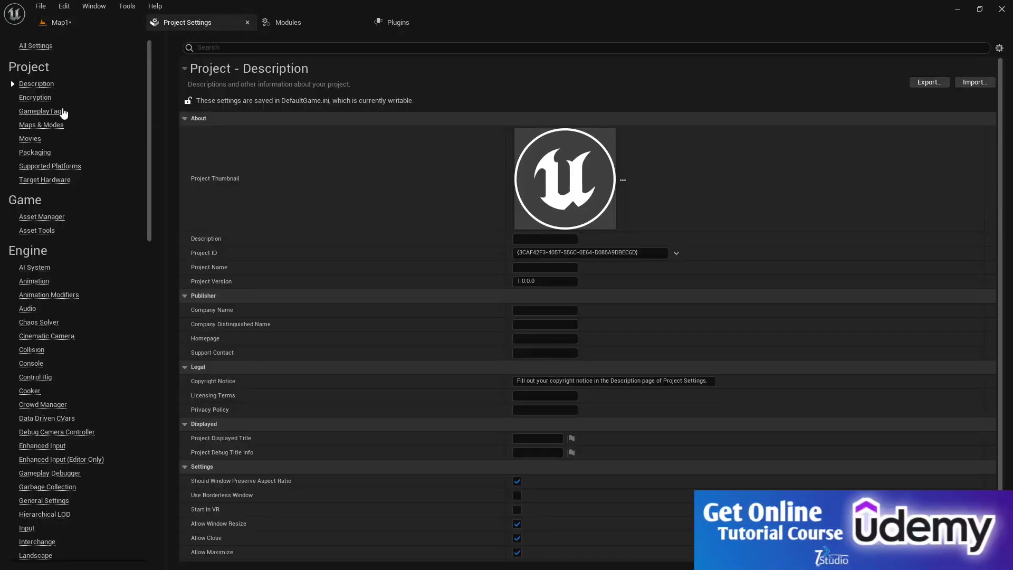
click(63, 113)
click(41, 125)
click(594, 191)
click(601, 319)
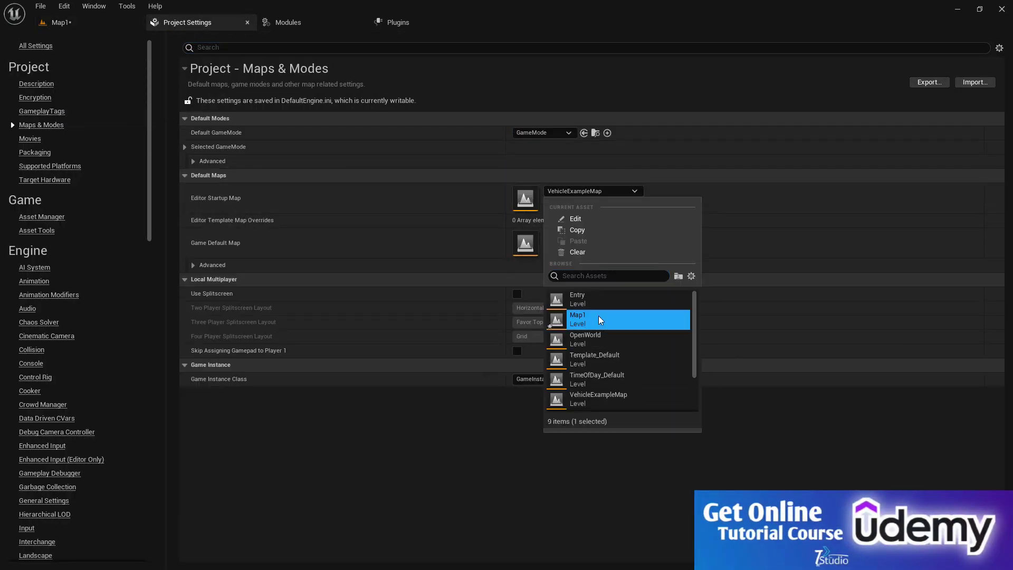
click(594, 236)
click(601, 365)
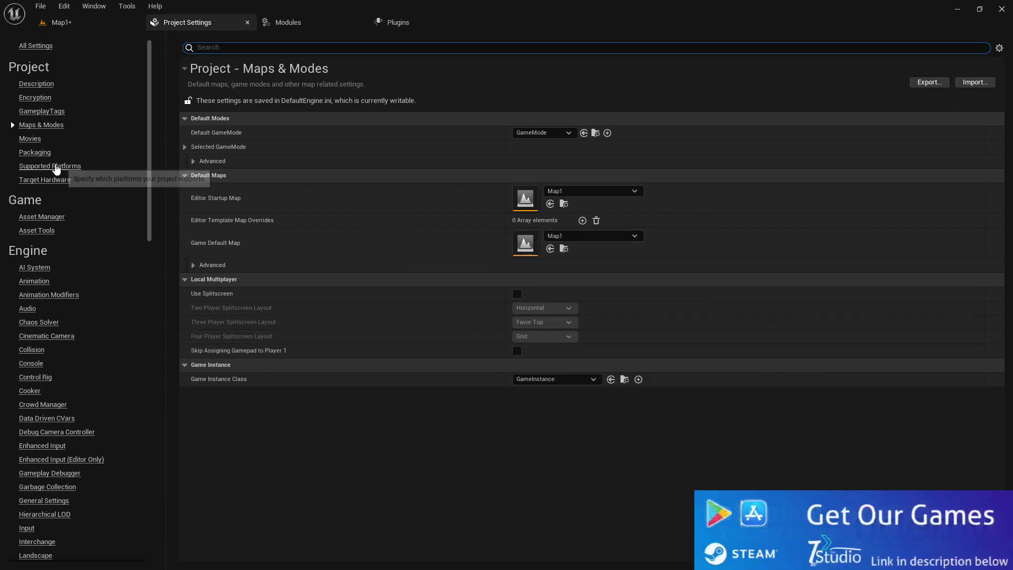
Step: Exclude iOS from the project's supported platforms while keeping Android, and check the Target Hardware settings
click(53, 165)
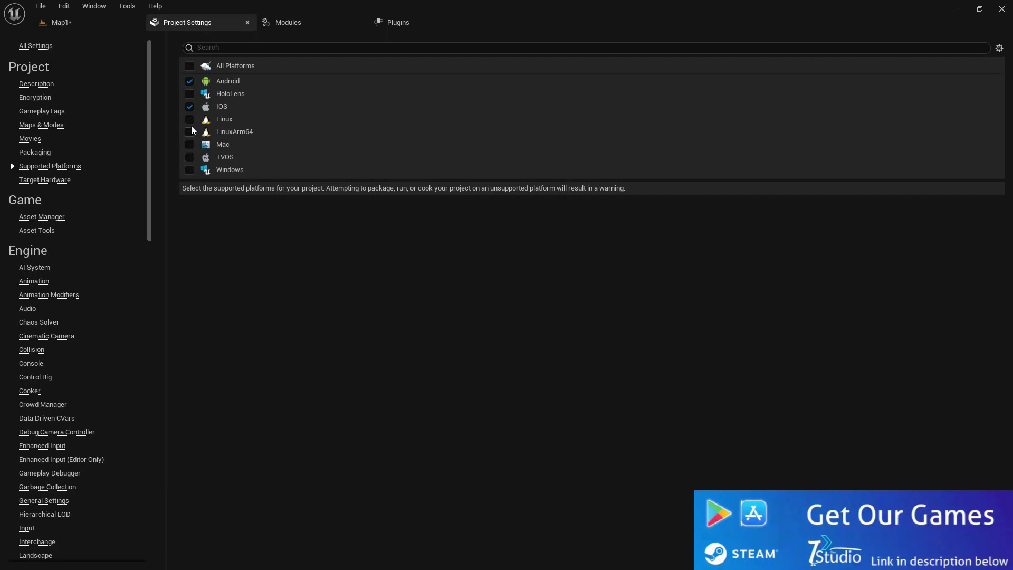
click(189, 106)
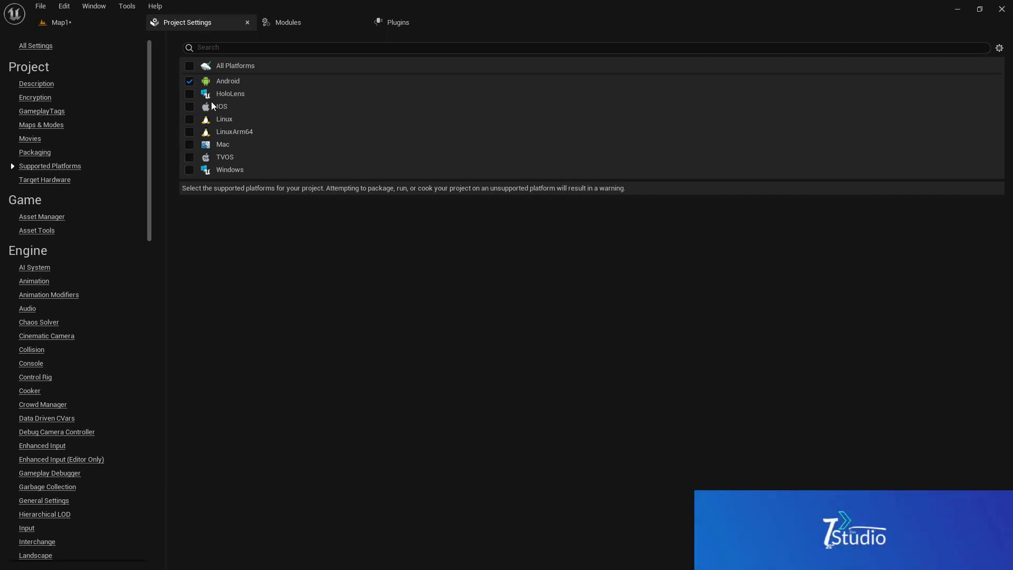
click(32, 182)
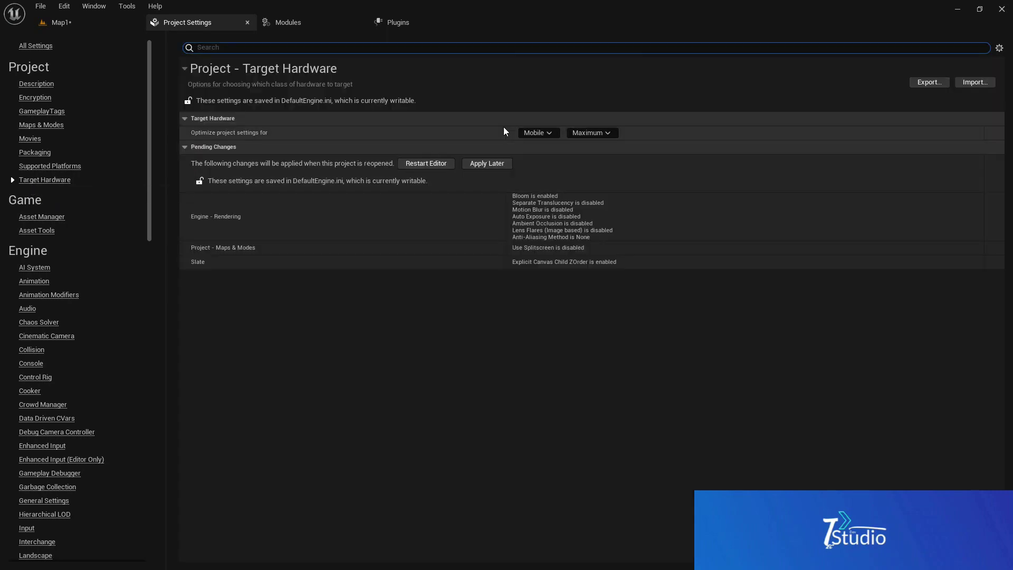
Step: Set the Mobile Anti-Aliasing Method to Temporal Anti-Aliasing (TAA) in the engine's Rendering settings
drag(152, 169, 142, 315)
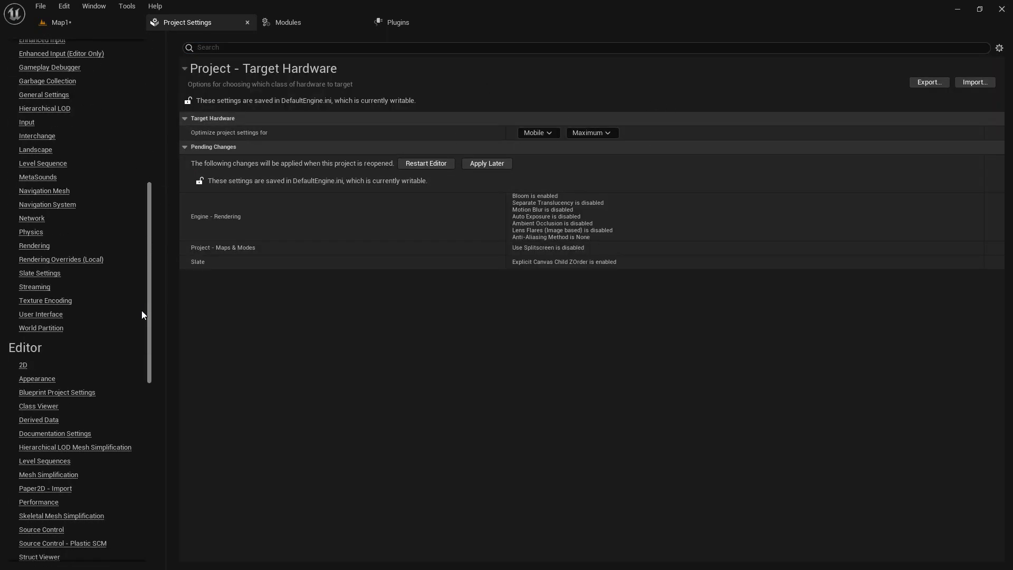
click(25, 248)
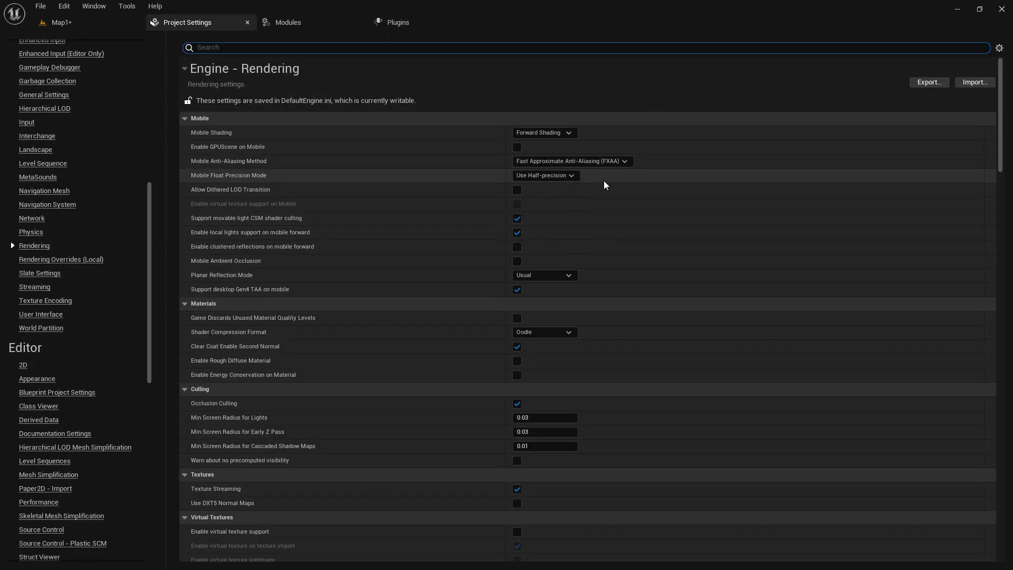
click(545, 163)
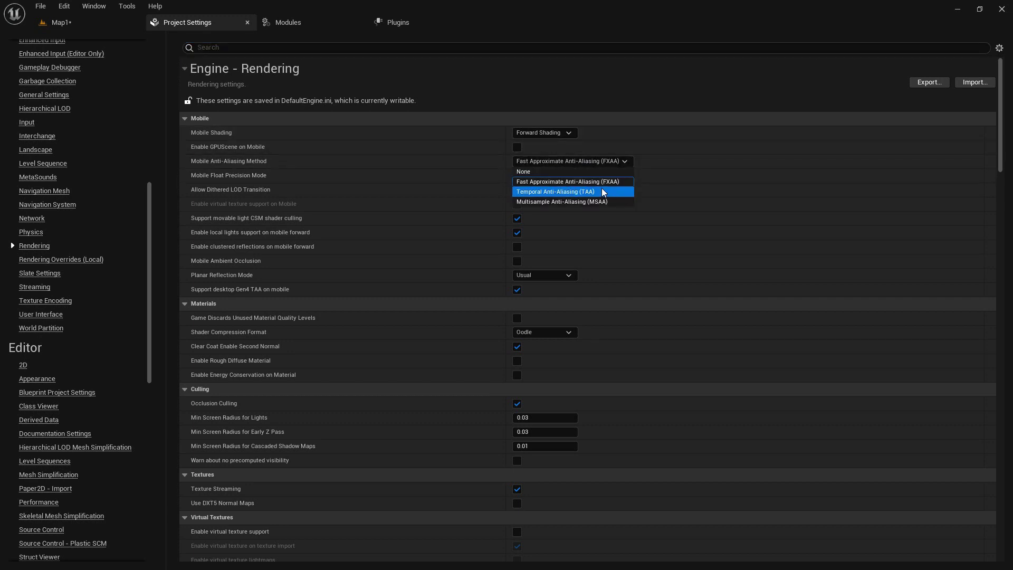
click(591, 197)
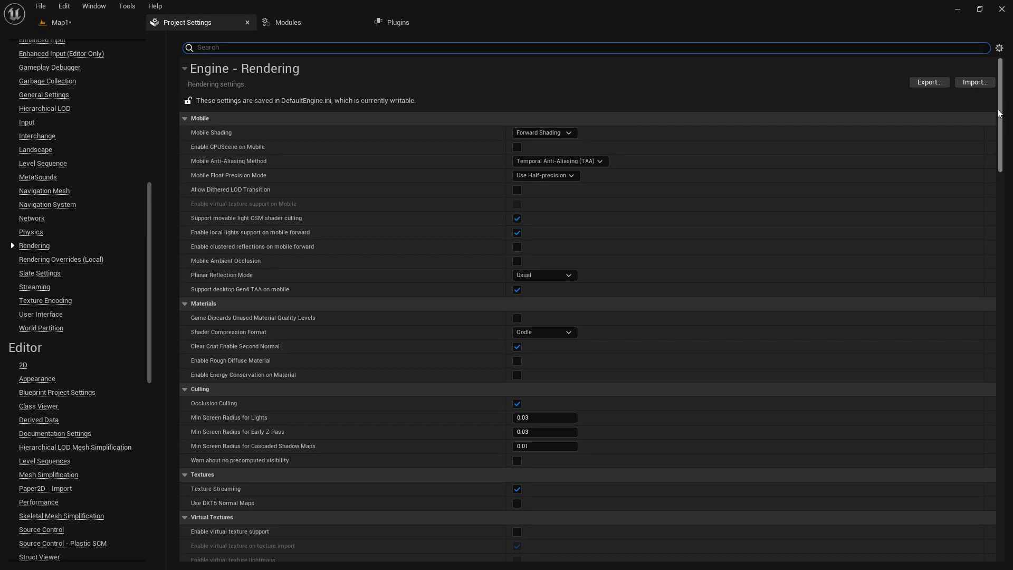
Step: Set the Dynamic Global Illumination Method and Reflection Method to None, with a Reflection Capture Resolution of 64
drag(999, 112, 1001, 207)
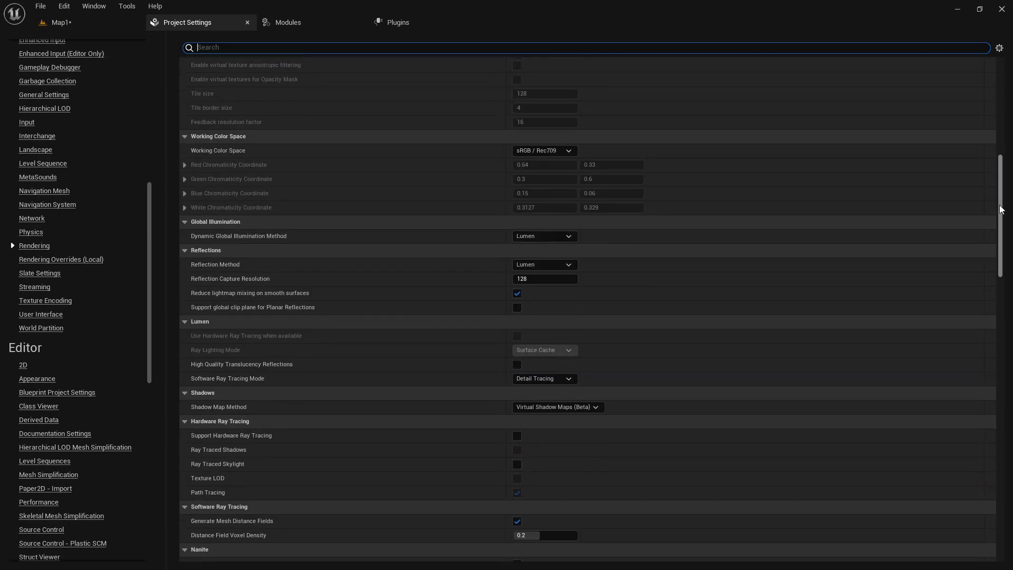
click(530, 237)
click(526, 248)
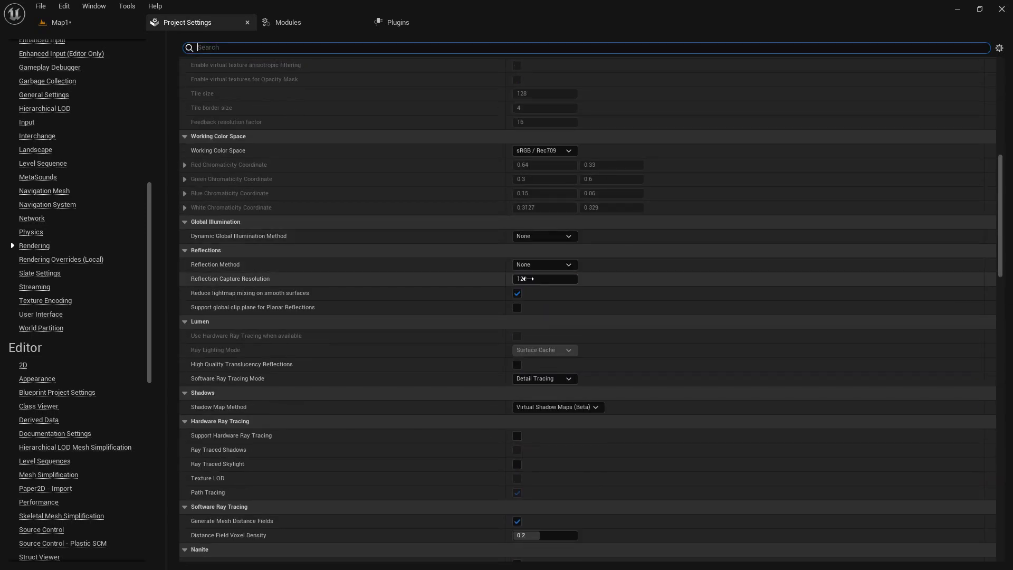
key(Return)
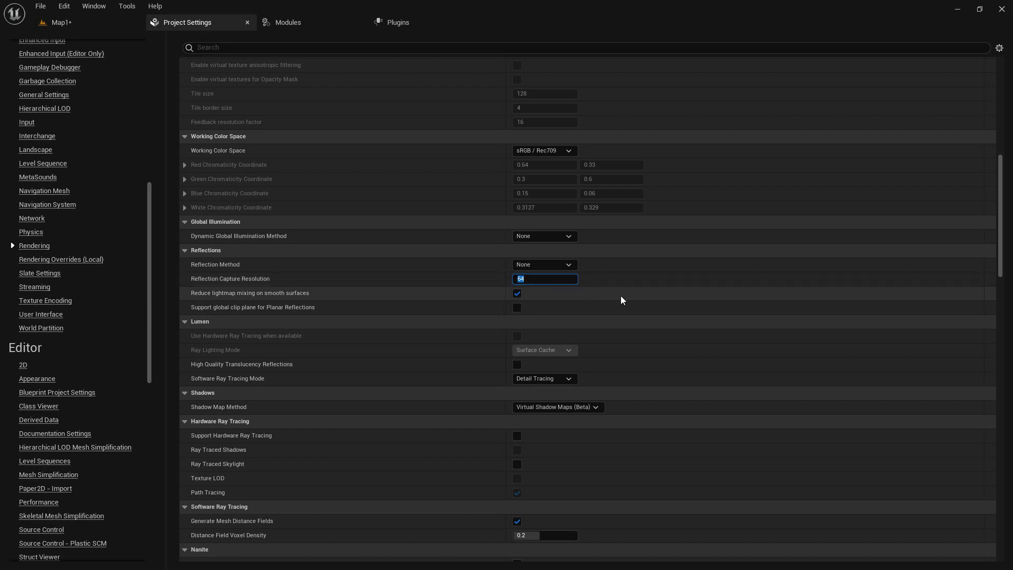
Step: Change the Shadow Map Method to Shadow Maps in the Rendering settings
click(591, 396)
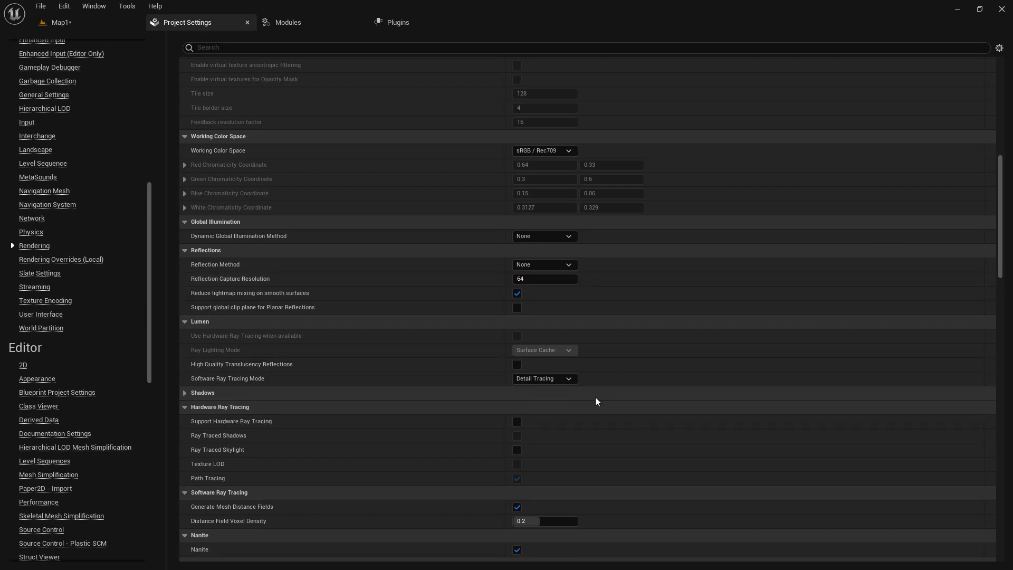
click(187, 393)
click(590, 407)
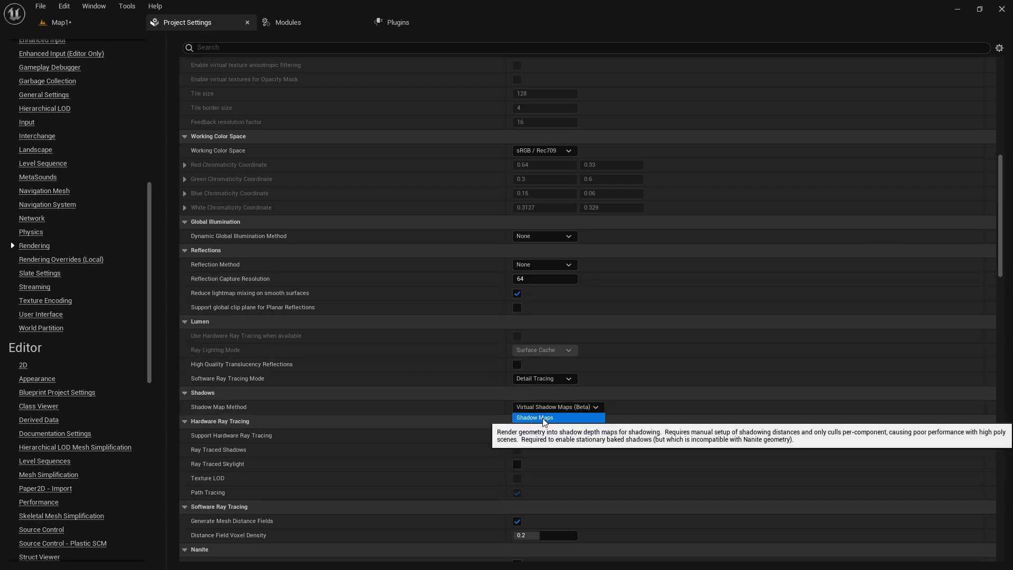
click(542, 420)
Step: Set the default Anti-Aliasing Method to Temporal Anti-Aliasing (TAA) and the MSAA Sample Count to No MSAA
drag(1000, 244, 989, 384)
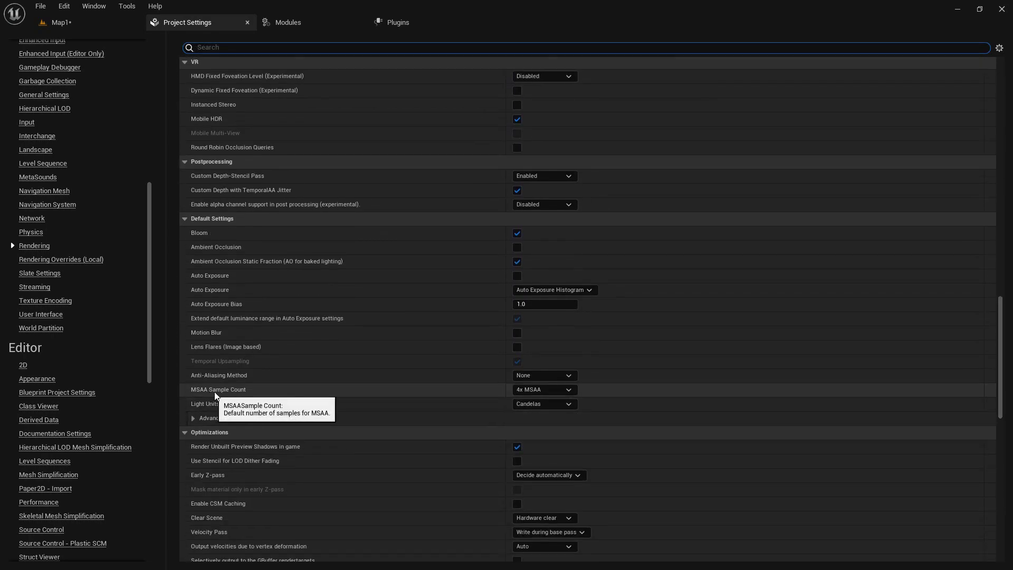
click(538, 379)
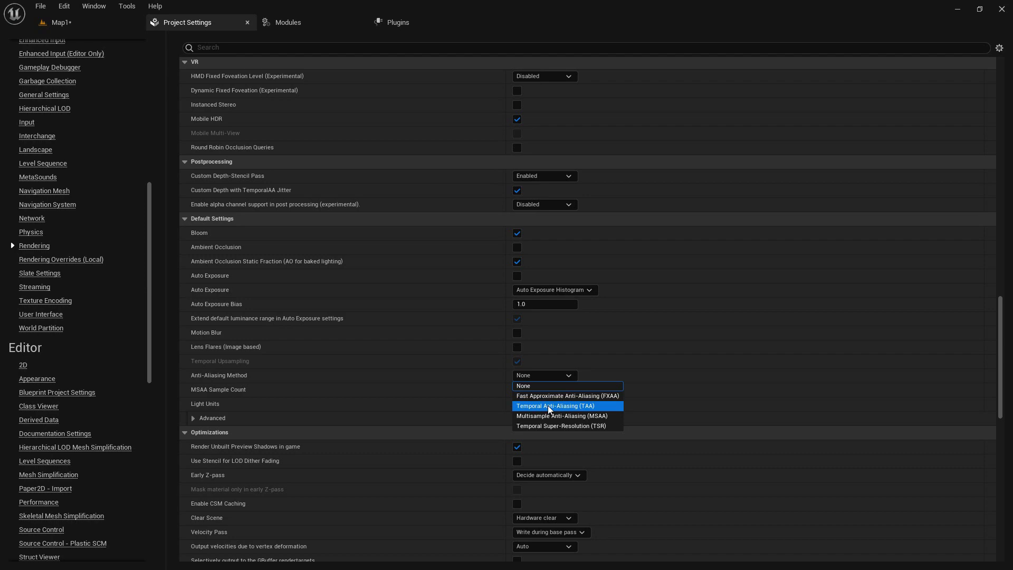
click(547, 405)
click(551, 389)
click(528, 400)
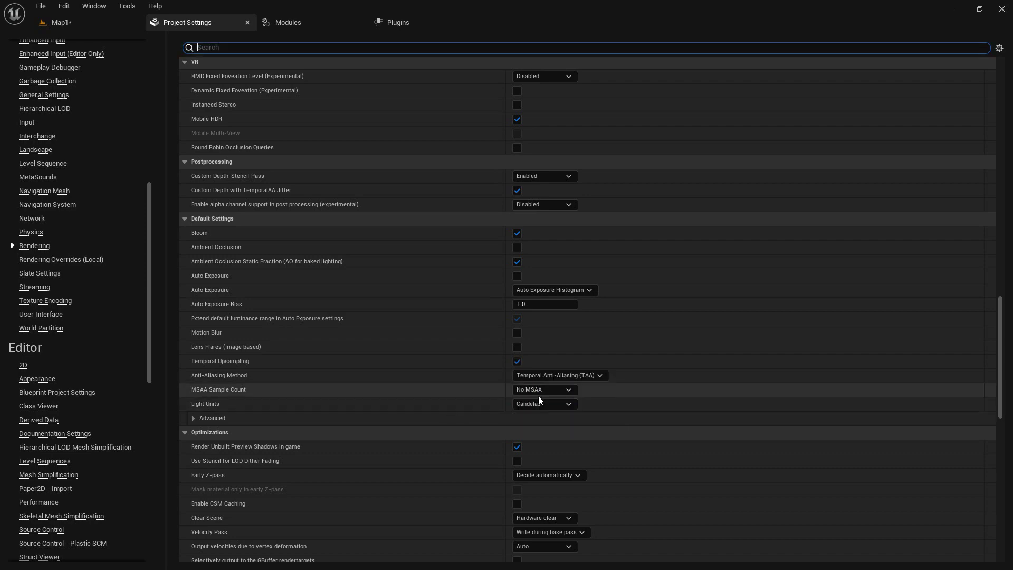
Step: Set the Default RHI to Default in the project's Windows platform settings
scroll(630, 349, down, 5)
scroll(578, 401, down, 12)
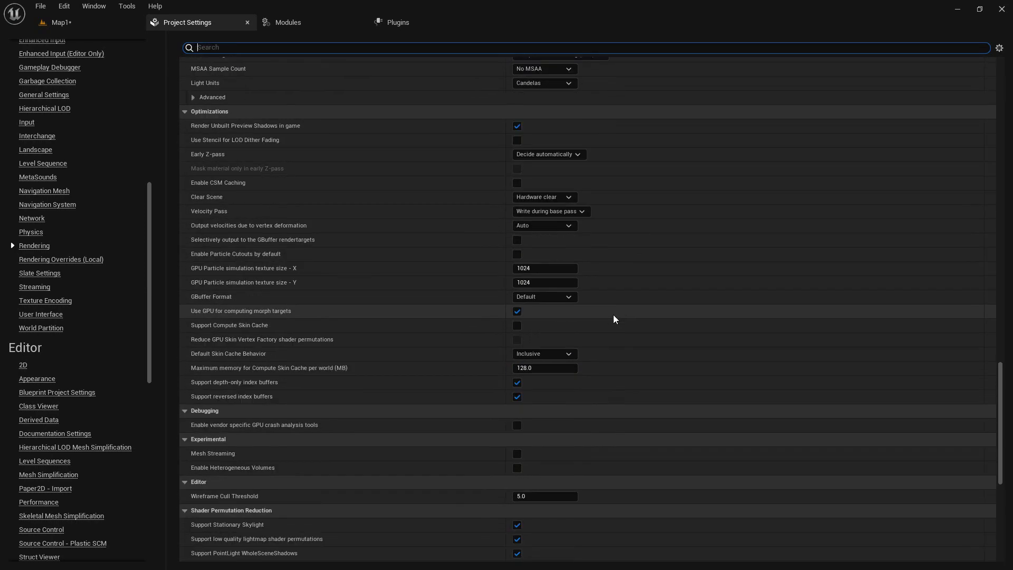
scroll(585, 310, down, 9)
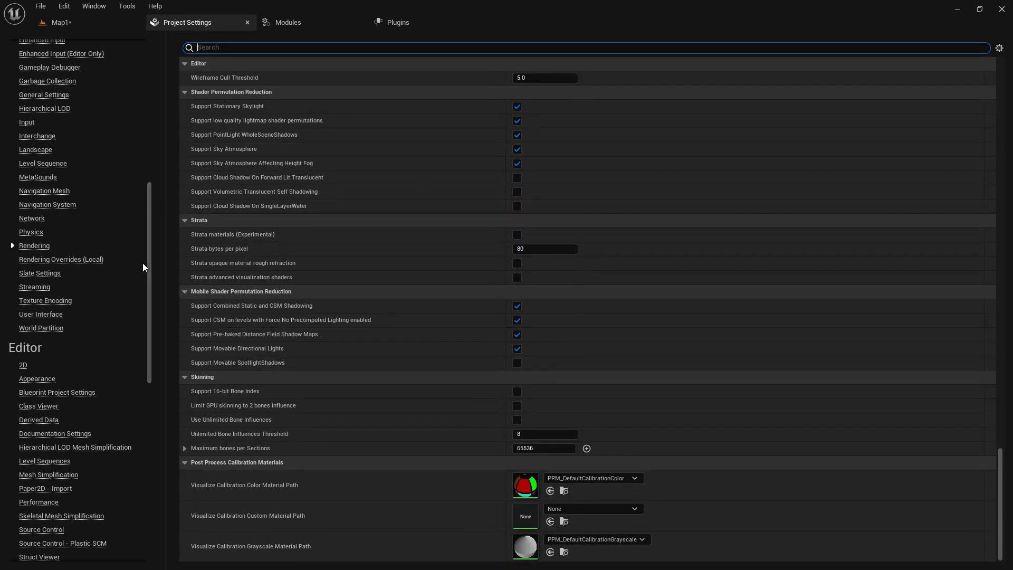
drag(146, 262, 138, 459)
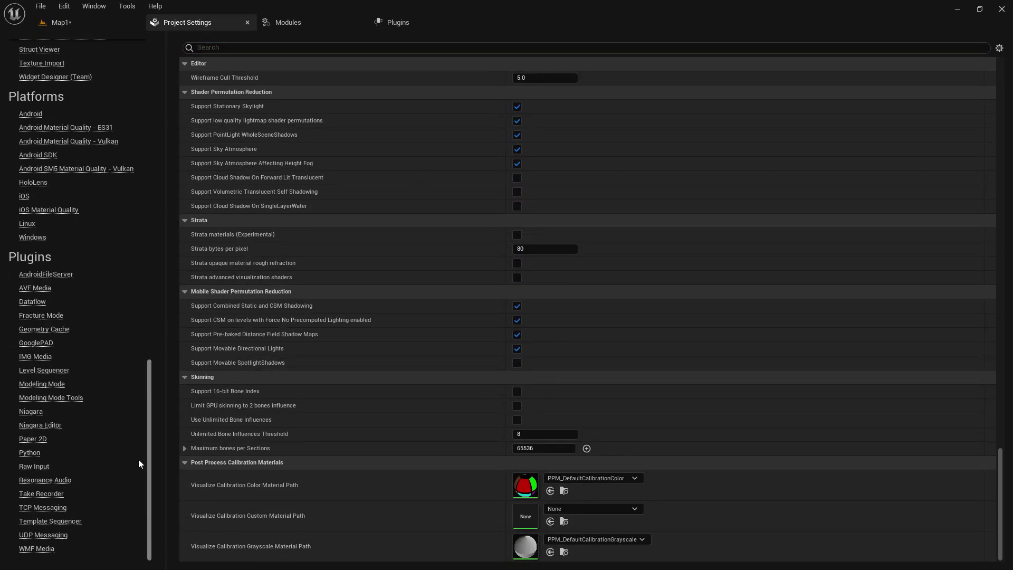
click(33, 236)
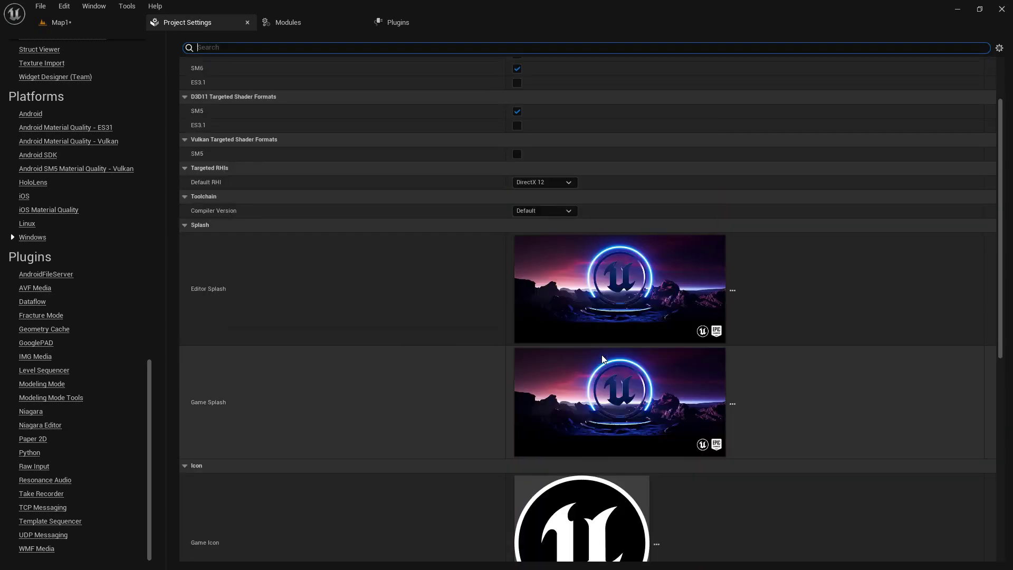
scroll(603, 358, up, 1)
click(540, 201)
click(546, 208)
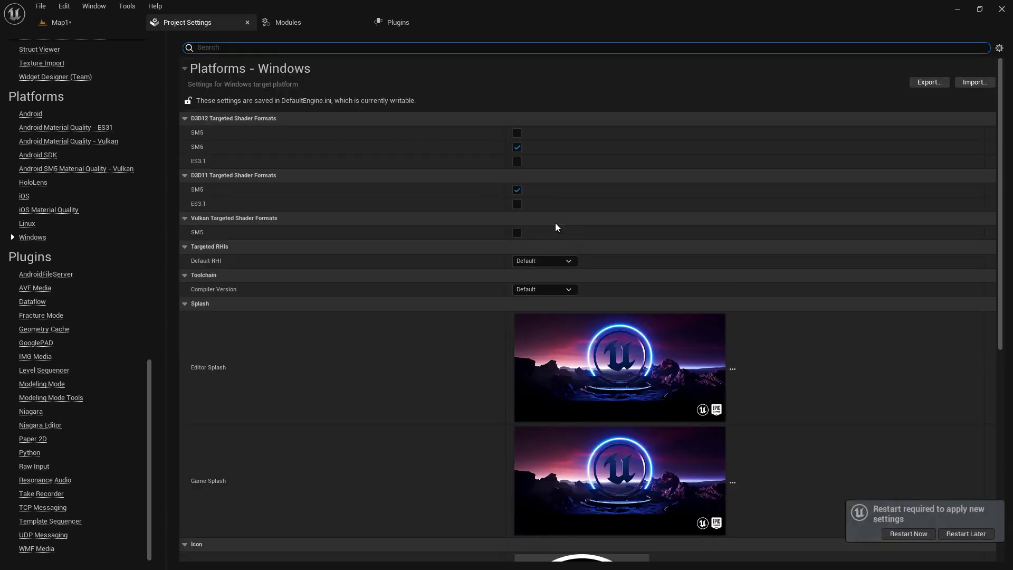
Step: Enable the SM5 shader format for D3D12 and choose the toolchain's Compiler Version for the Windows platform
click(517, 133)
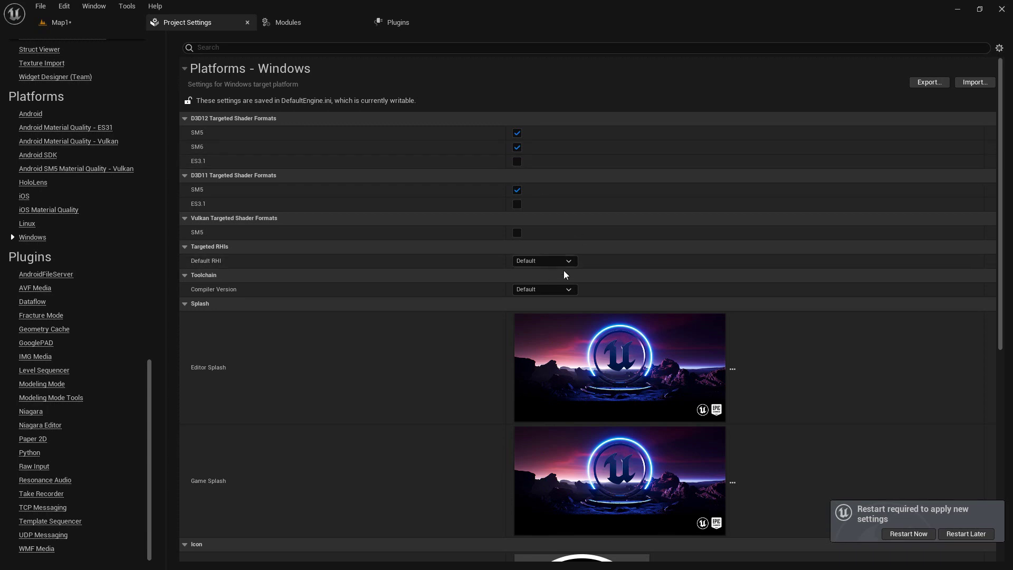
click(539, 289)
click(543, 337)
Step: Disable the Apple Image Utils, iOS Device Profile Selector, Online Subsystem iOS and mobile packaging wizard plugins, and restart the editor, saving Map1
click(399, 26)
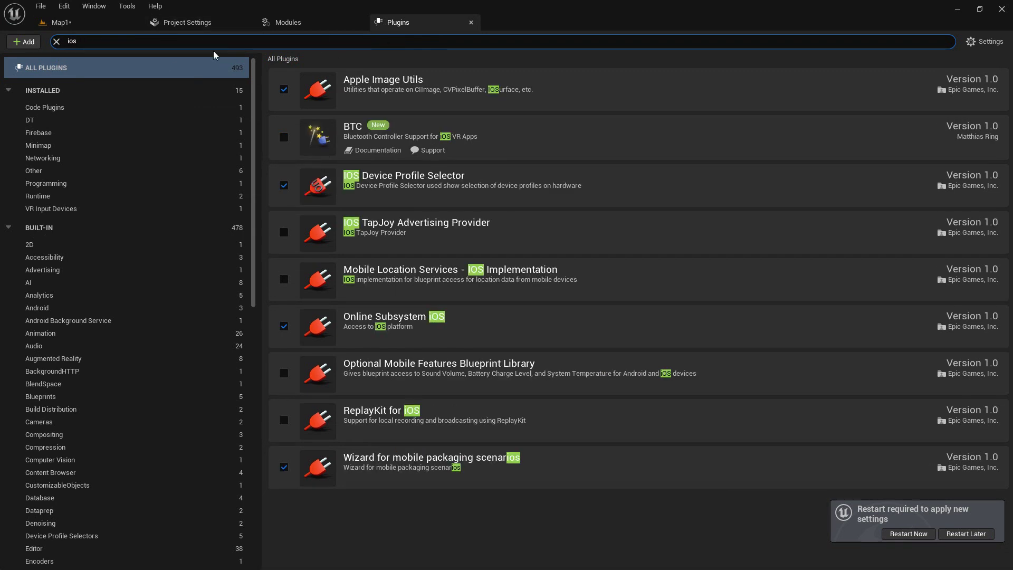
click(284, 186)
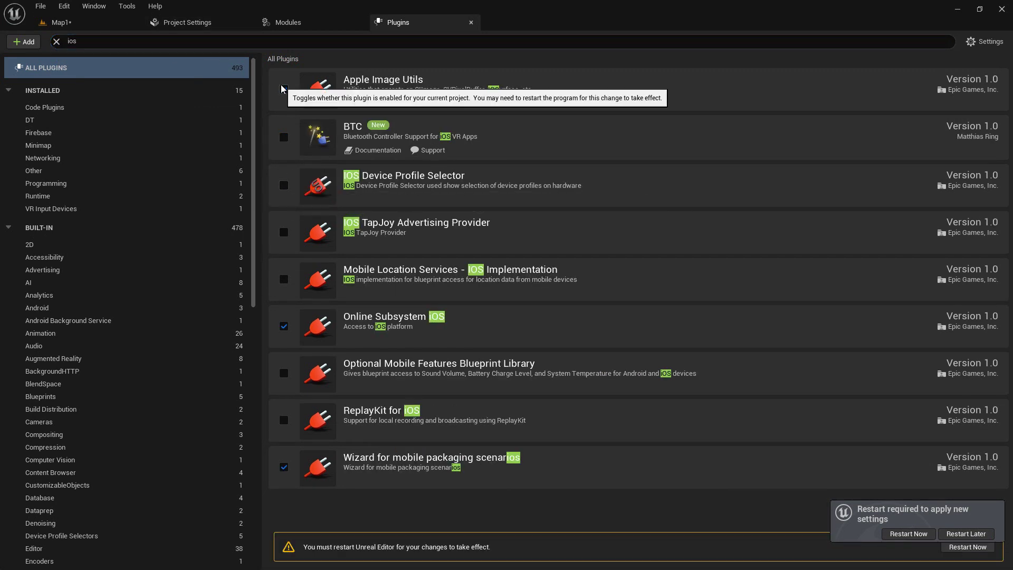
click(284, 327)
click(283, 466)
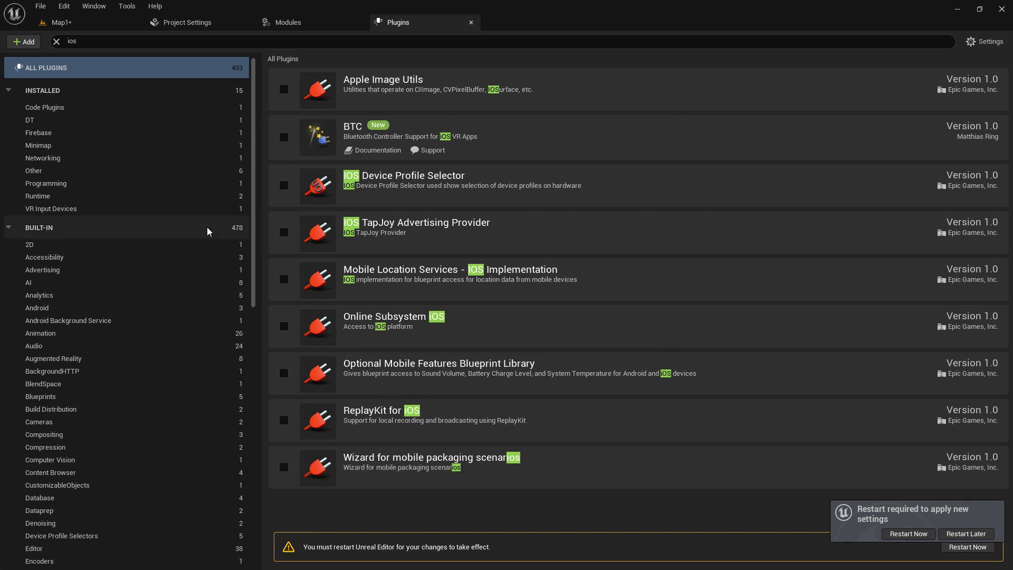
click(907, 534)
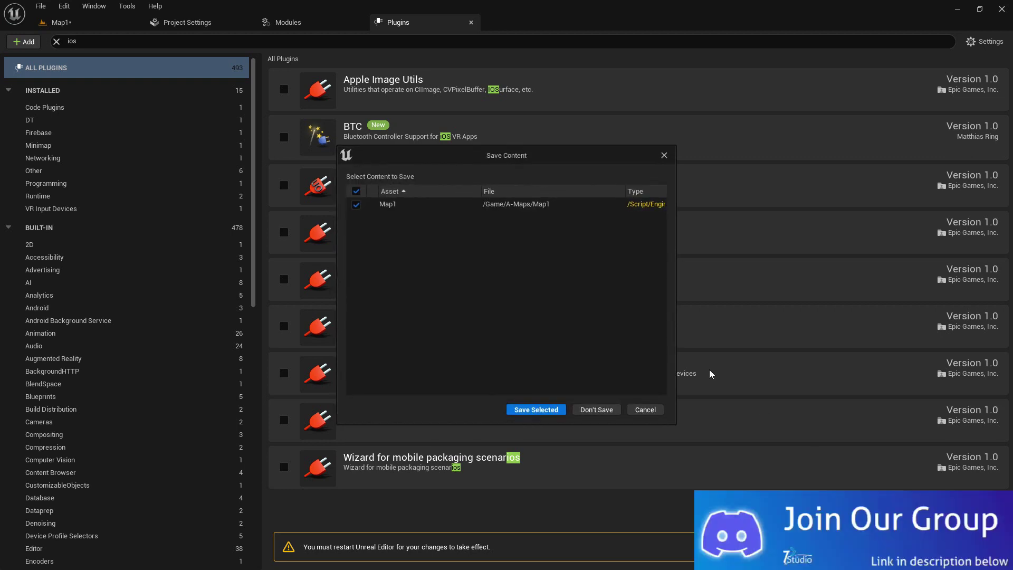
click(528, 411)
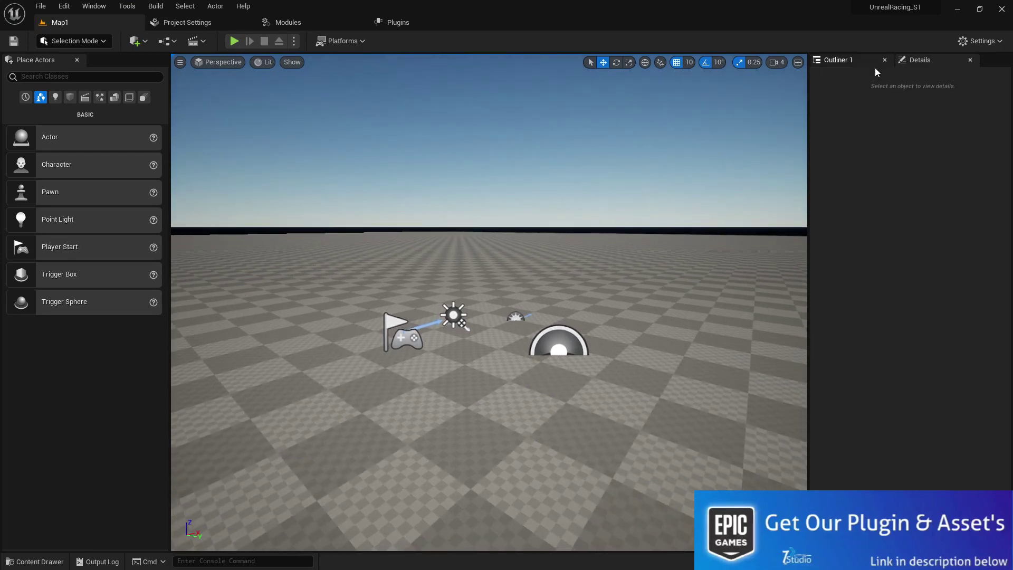
Step: Set the overall engine scalability quality to High and the Preview Rendering Level to Android ES 3_1
click(982, 42)
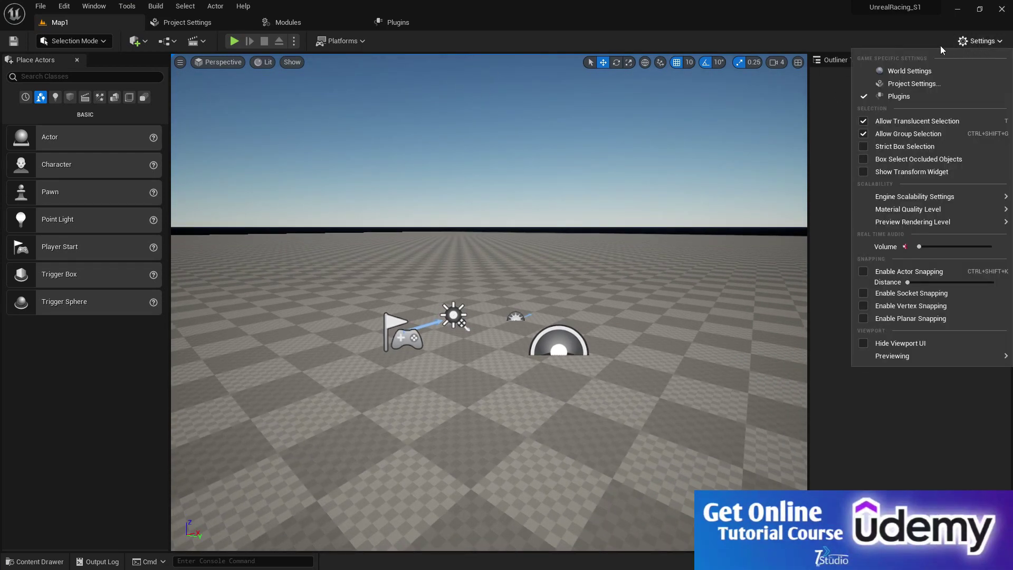
mouse_move(902, 200)
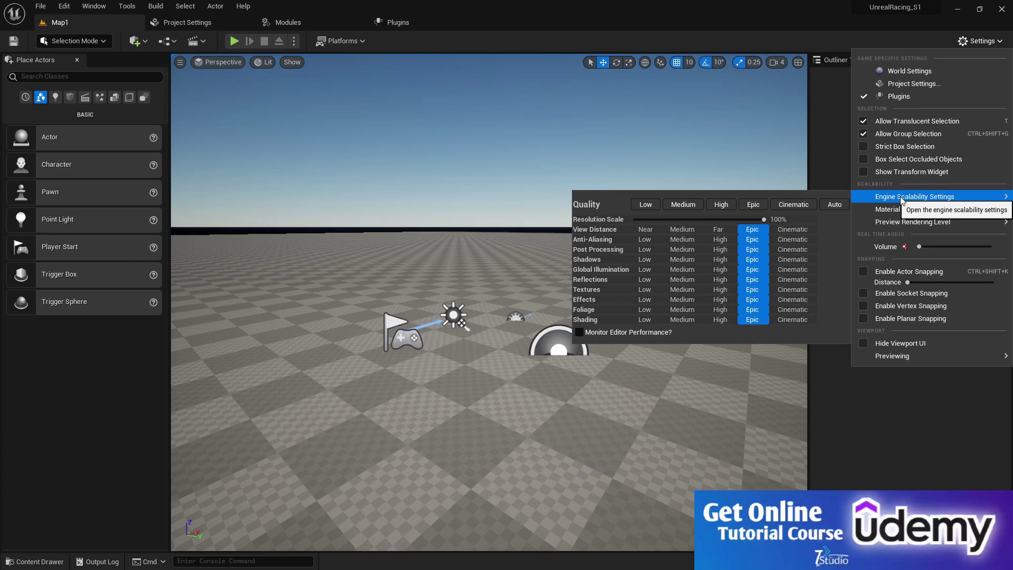
click(720, 205)
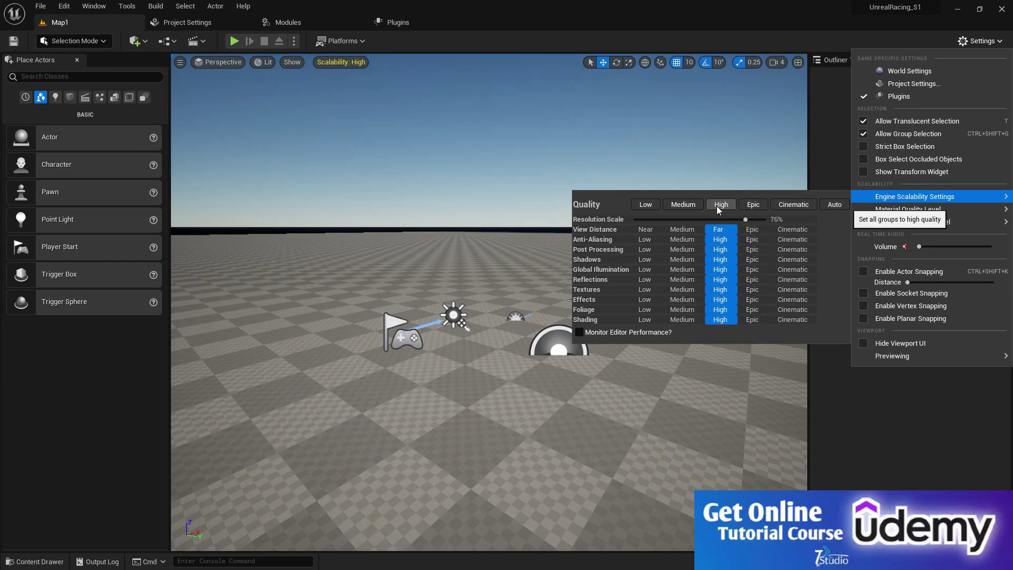
mouse_move(884, 224)
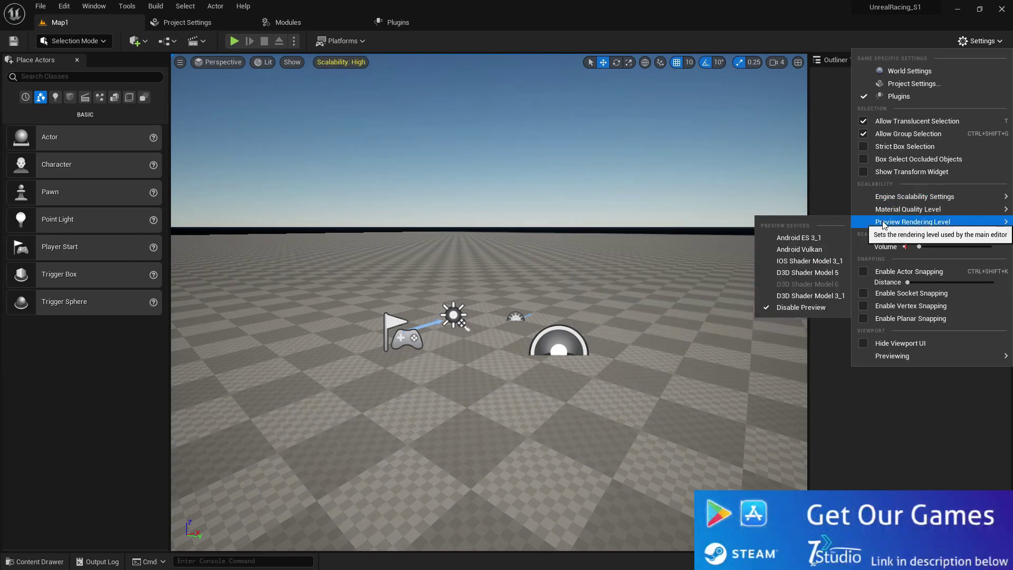
click(821, 238)
Step: Inspect Map1 in the Android preview and play the level in the viewport, moving around the landscape
key(s)
right_drag(550, 186, 496, 180)
key(w)
key(s)
click(257, 40)
click(520, 174)
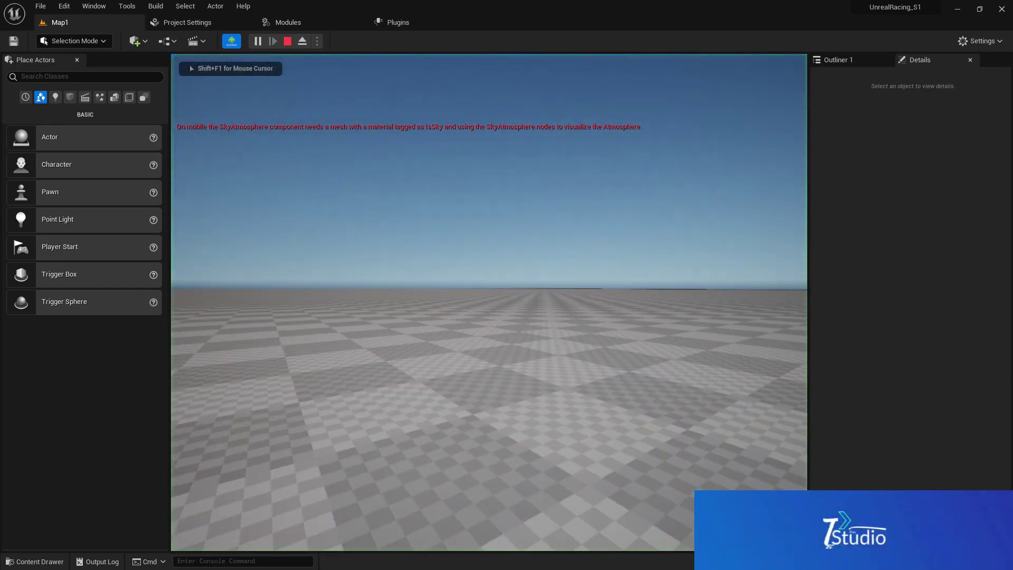
key(s)
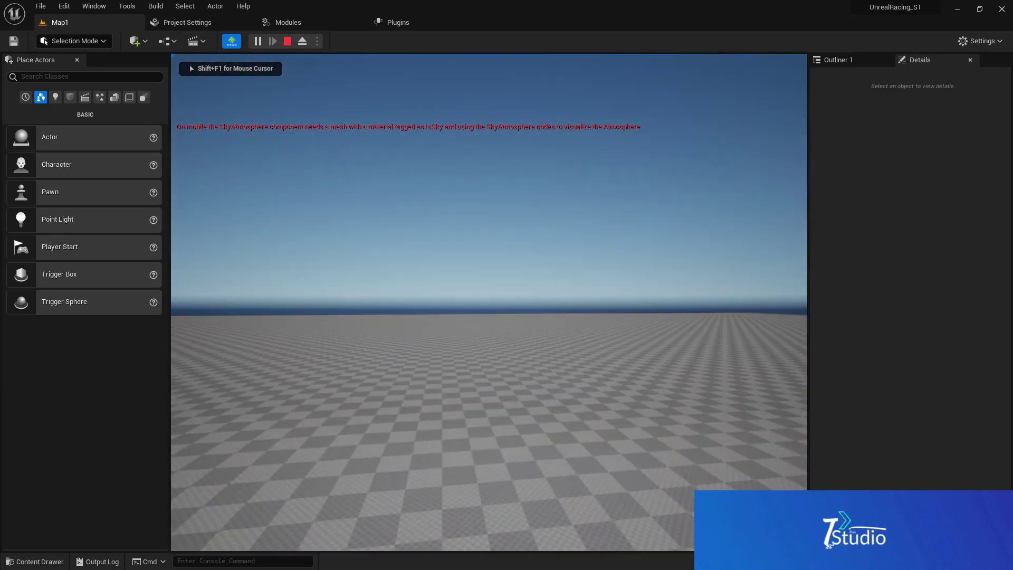